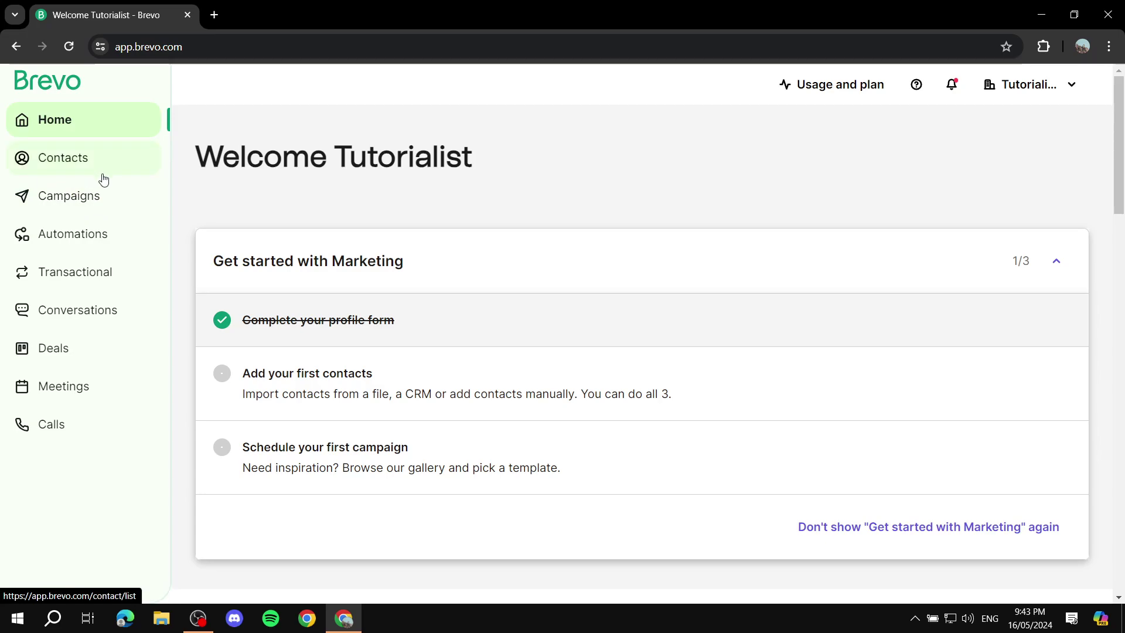
# Step: Delete the old draft campaign 'Whatever name' from the Email campaigns list
pyautogui.click(66, 203)
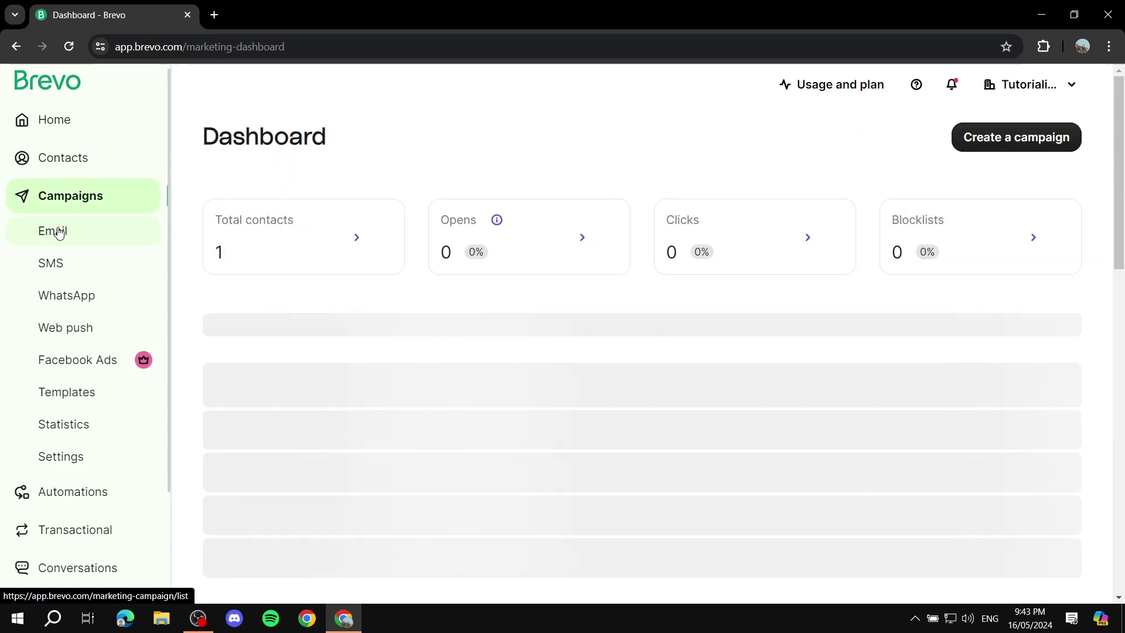
pyautogui.click(68, 232)
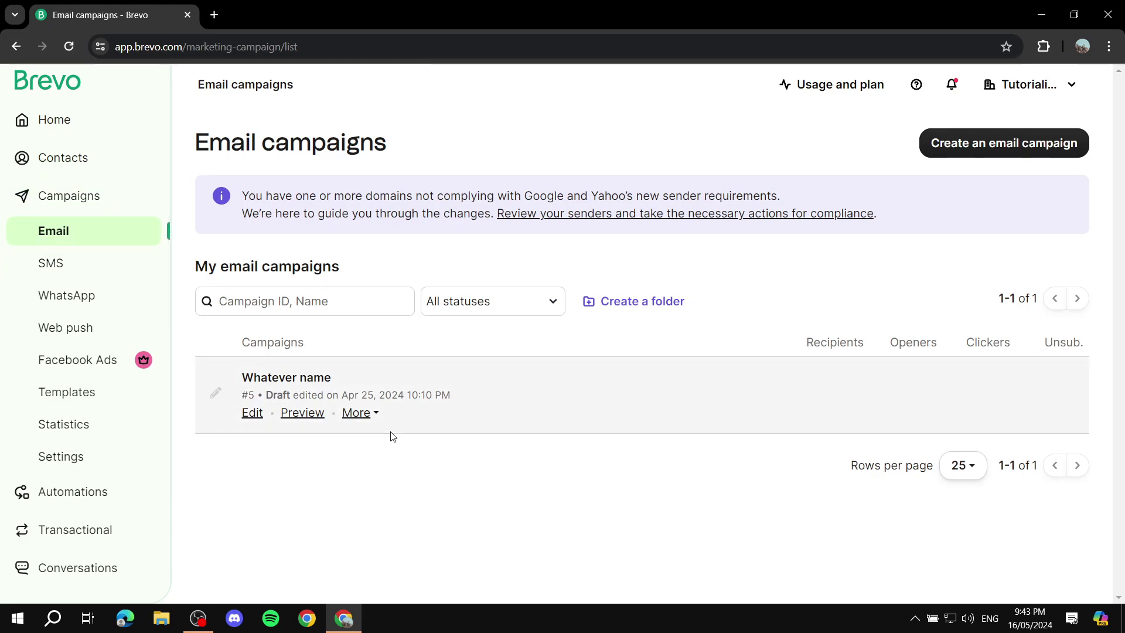
pyautogui.click(375, 413)
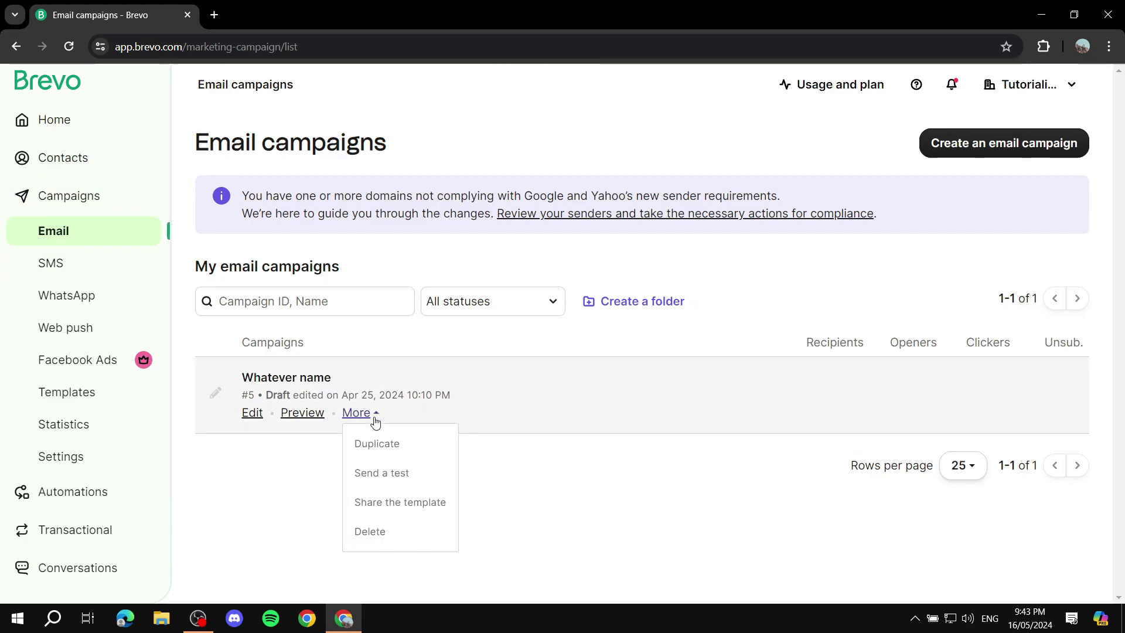
pyautogui.click(387, 532)
pyautogui.click(725, 265)
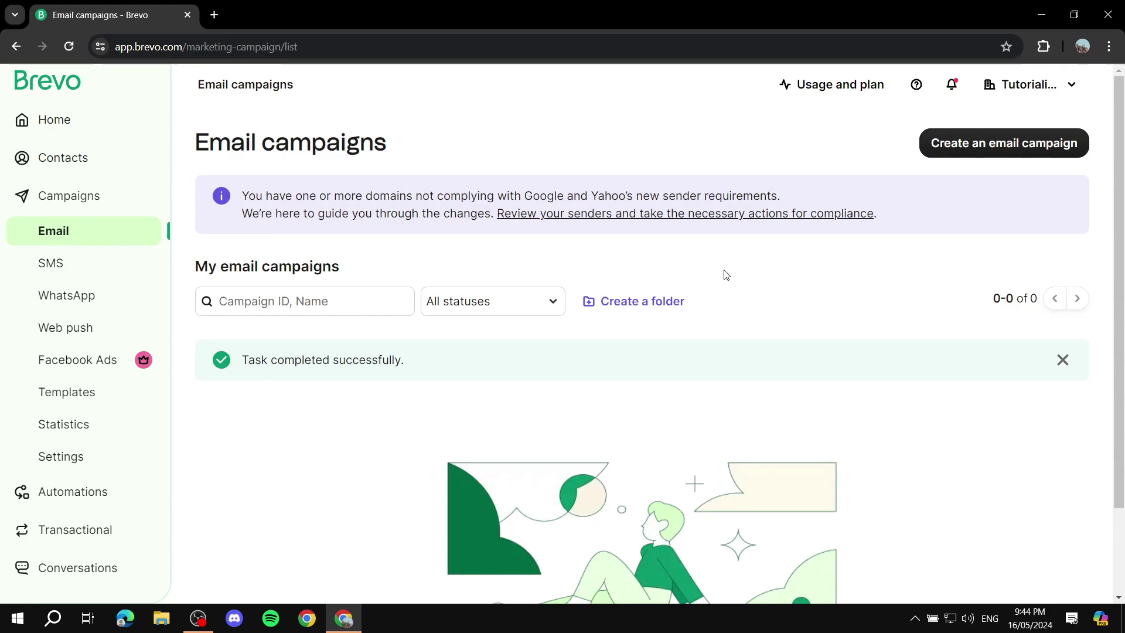
pyautogui.scroll(-1, 647, 321)
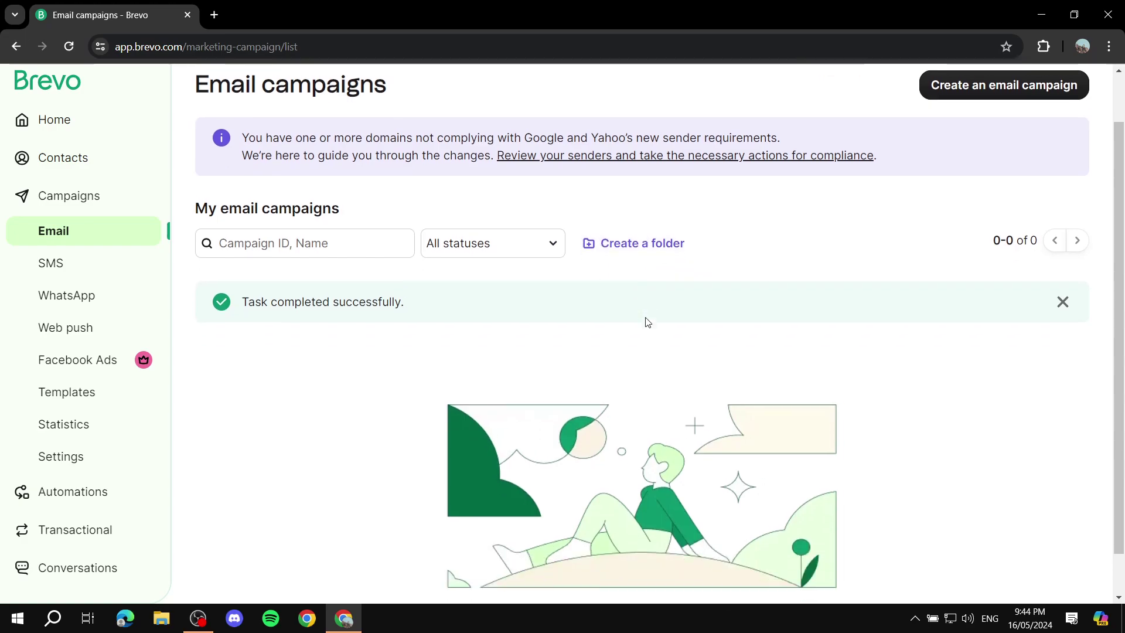
pyautogui.scroll(-1, 586, 293)
pyautogui.scroll(3, 469, 351)
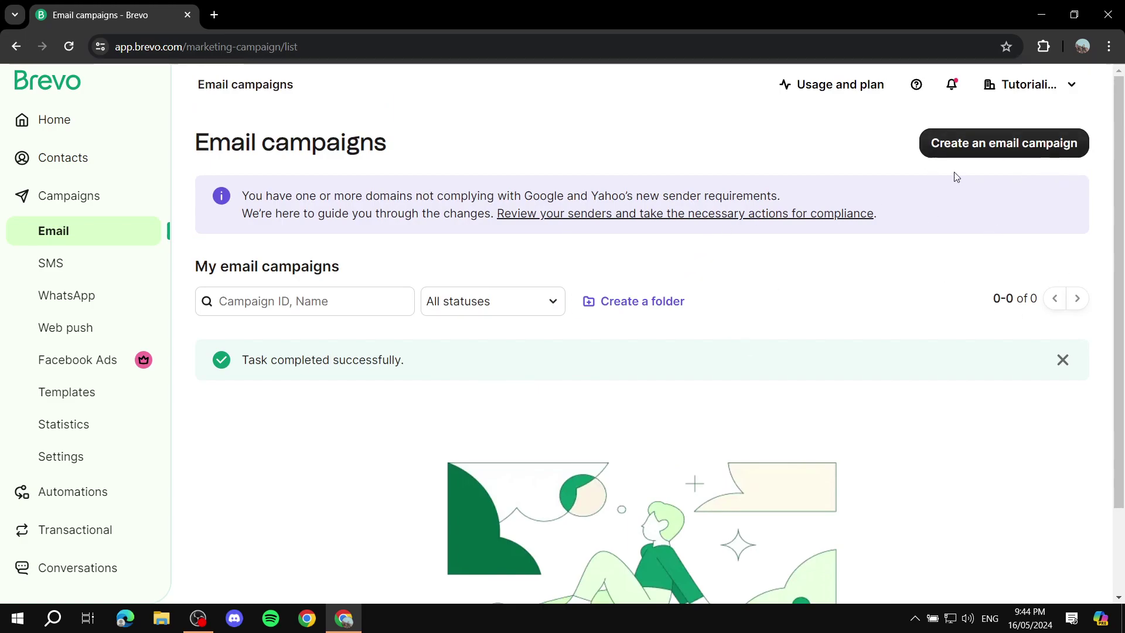
# Step: Start a Regular email campaign named 'Example Camp', after briefly checking the A/B test option
pyautogui.click(1004, 148)
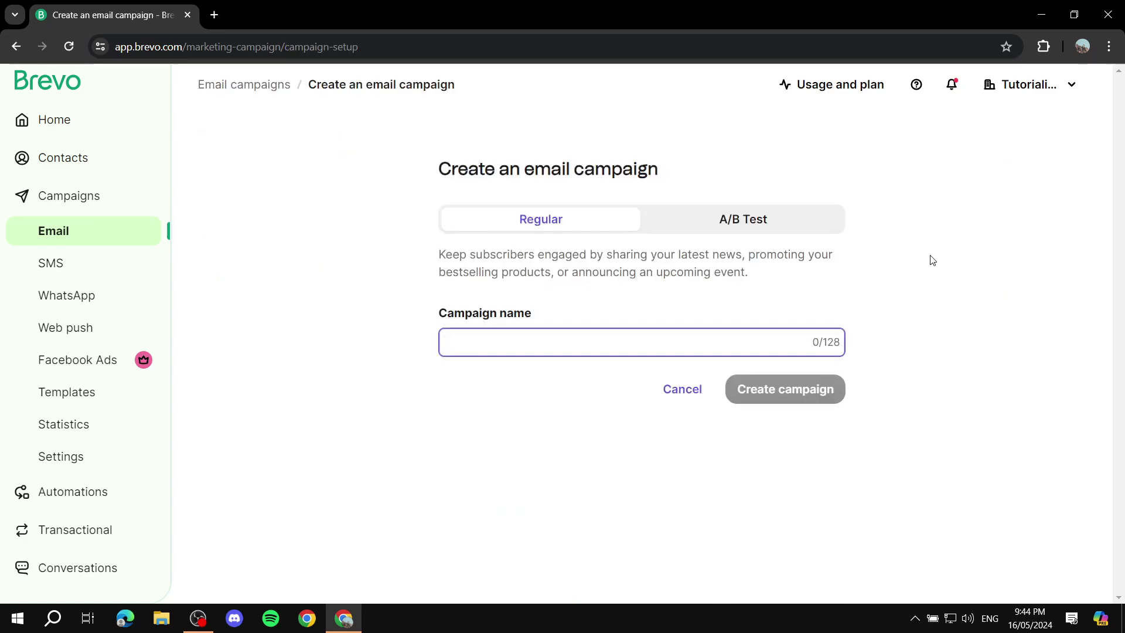
pyautogui.write('E')
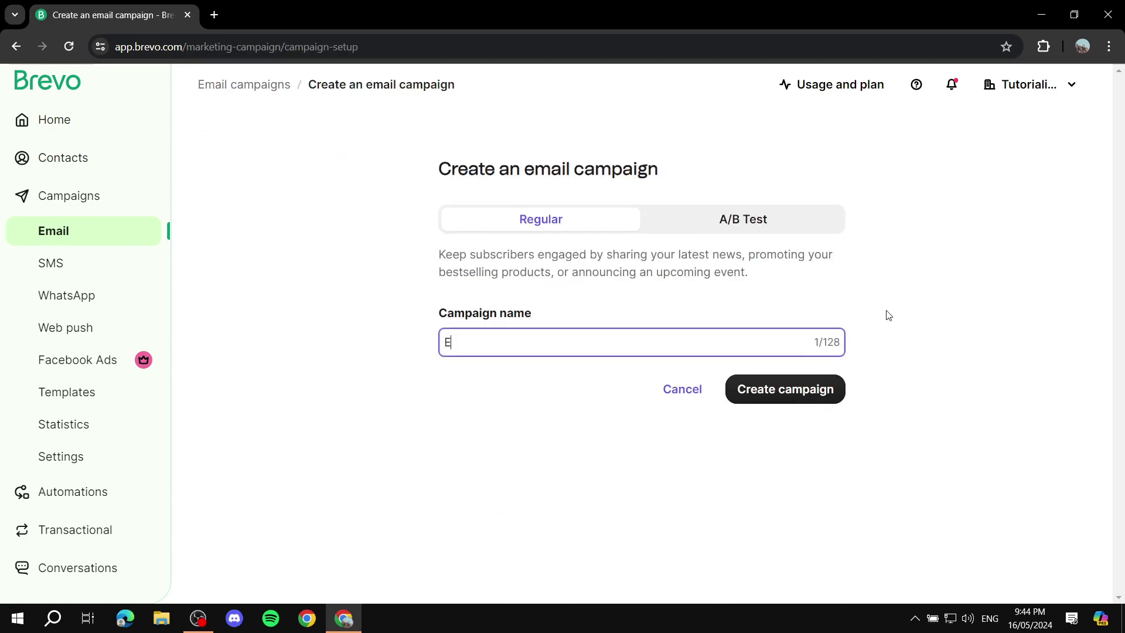
pyautogui.write('xample Camp')
pyautogui.click(764, 219)
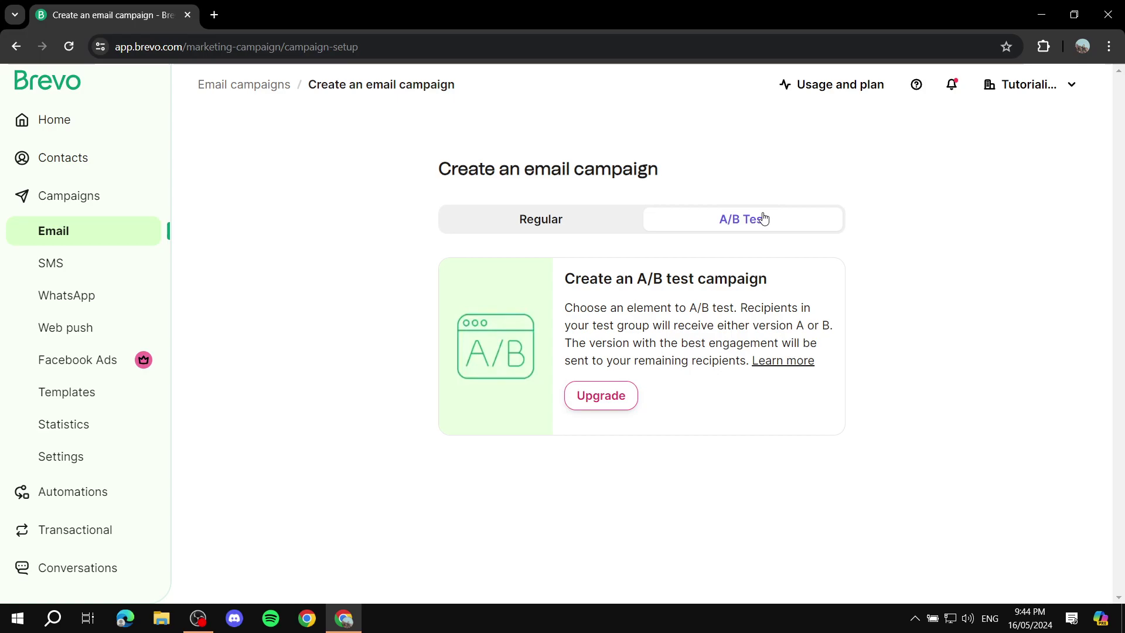
pyautogui.click(575, 226)
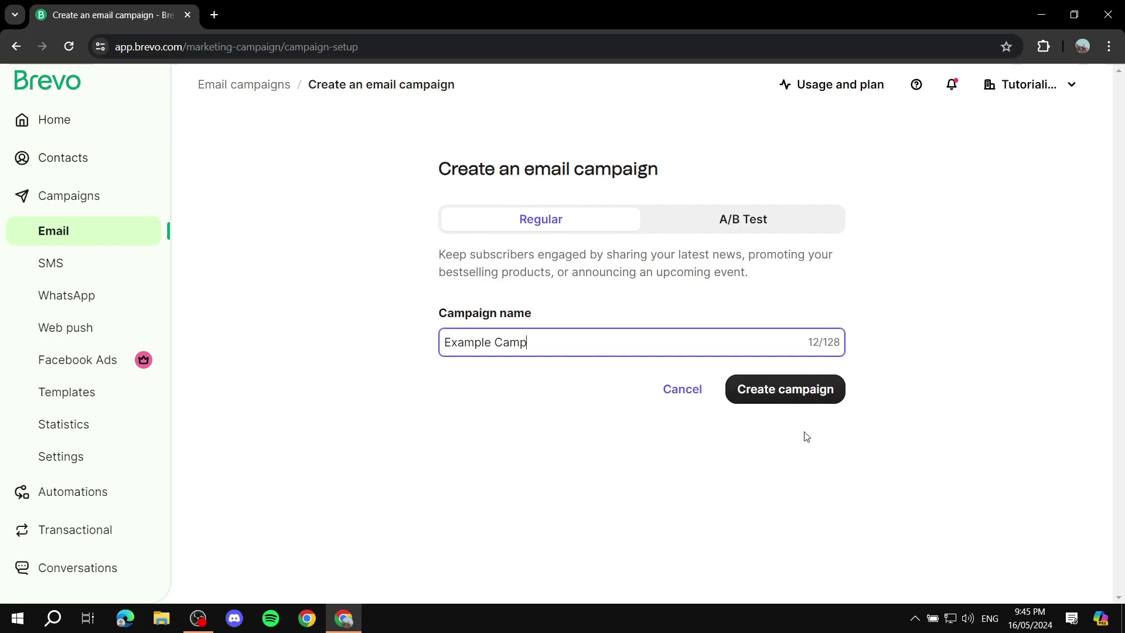
# Step: Create the Example Camp draft campaign
pyautogui.click(818, 396)
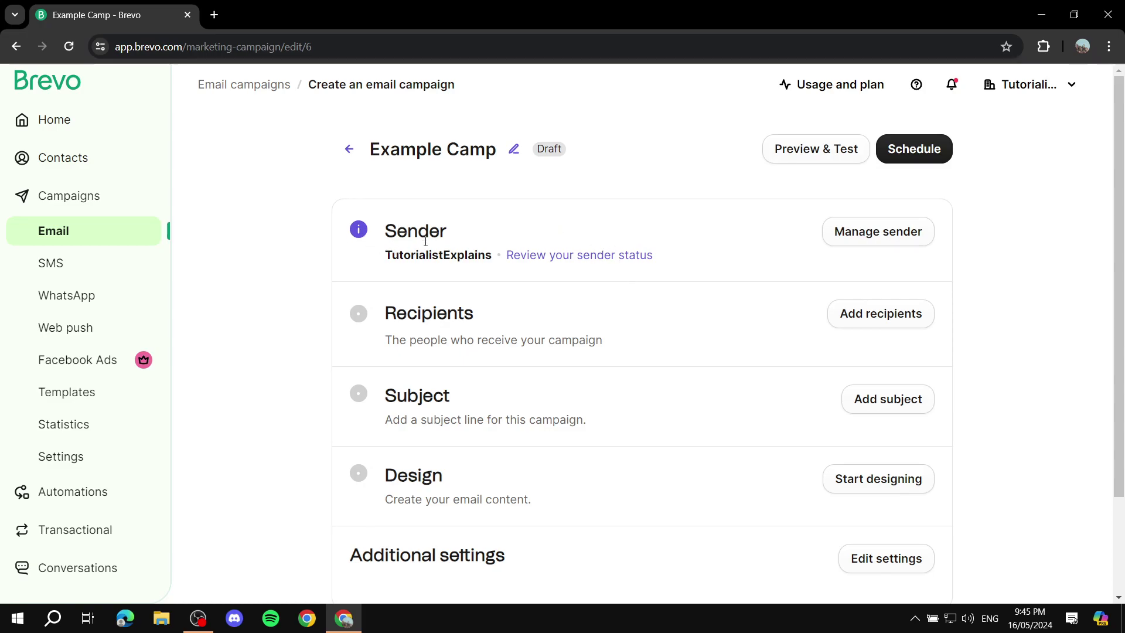
pyautogui.moveTo(389, 230); pyautogui.dragTo(515, 234)
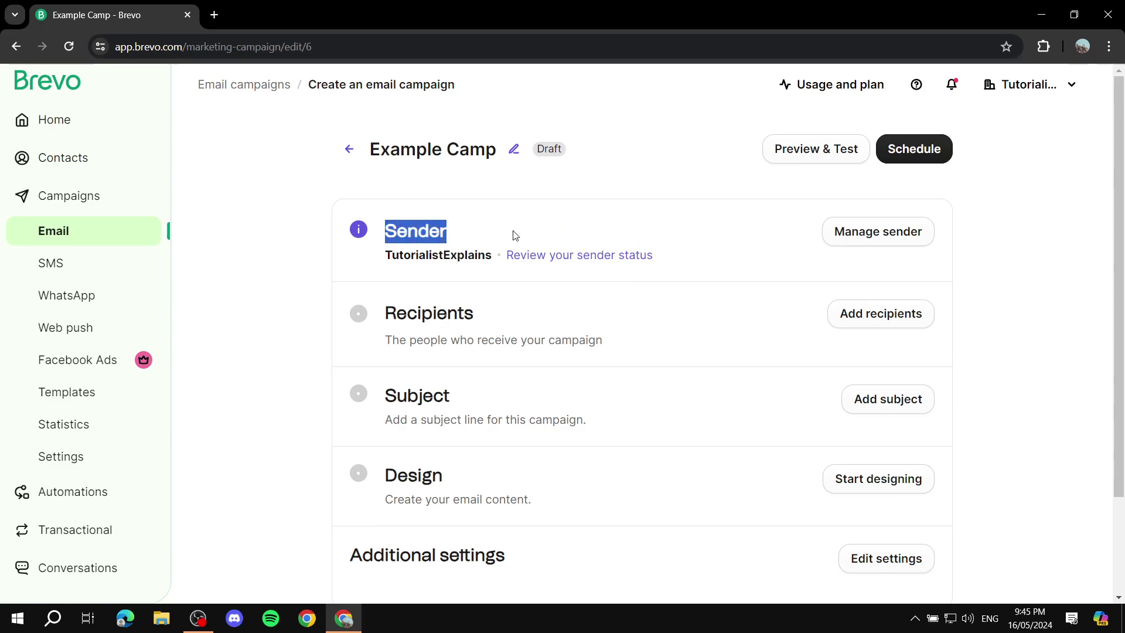
pyautogui.click(514, 234)
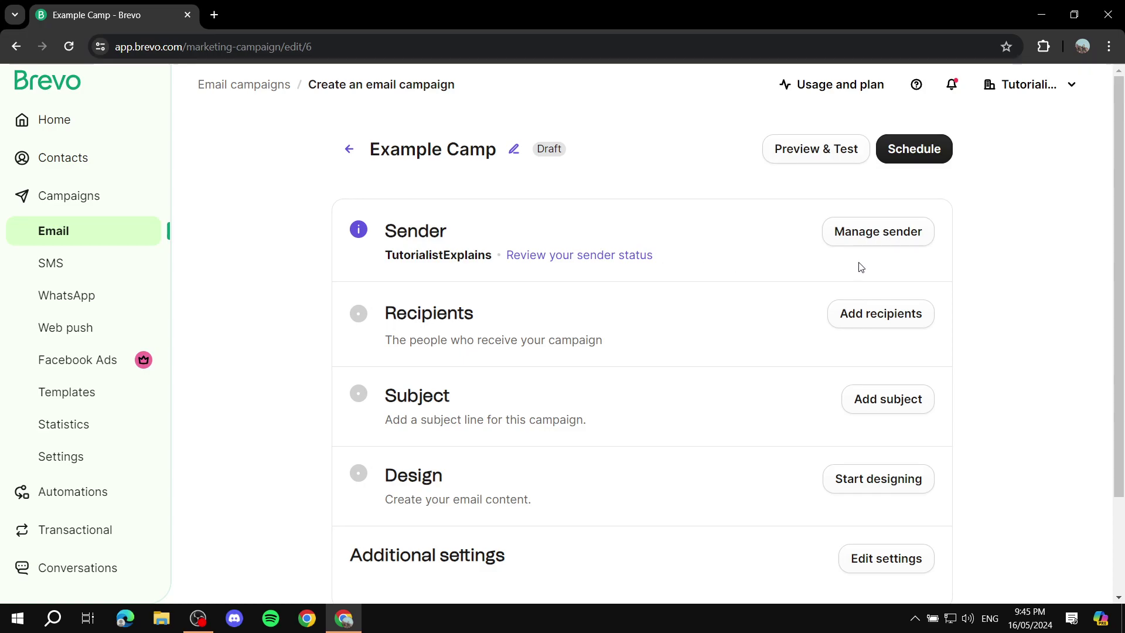
# Step: Save the sender settings, keeping the existing sender email address and display name
pyautogui.click(874, 236)
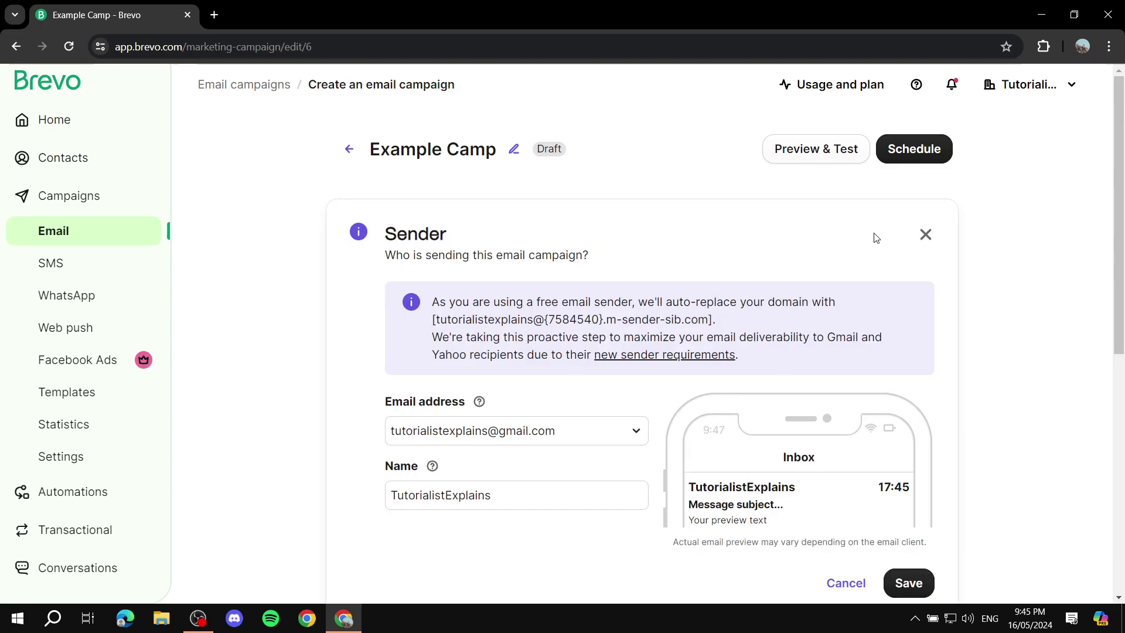
pyautogui.scroll(-3, 679, 263)
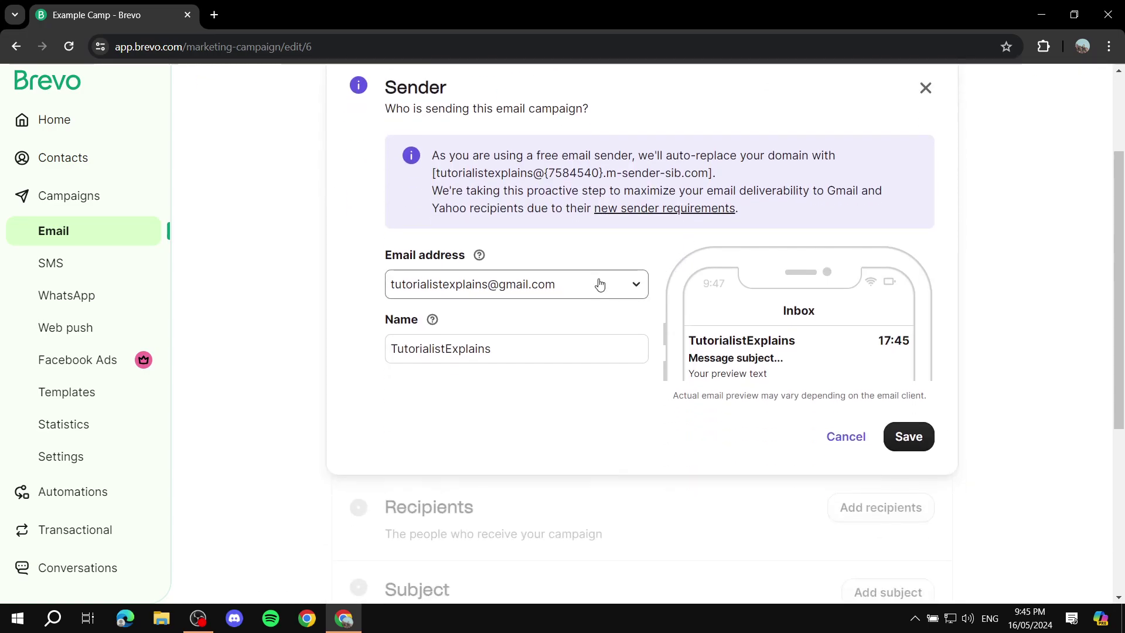
pyautogui.click(553, 287)
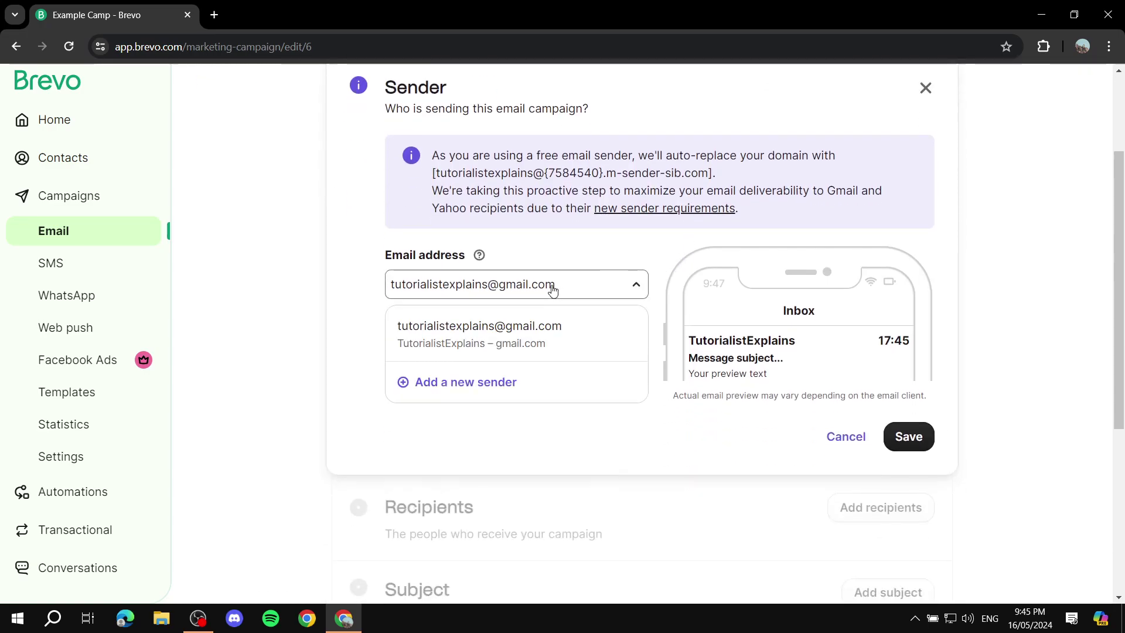
pyautogui.click(586, 289)
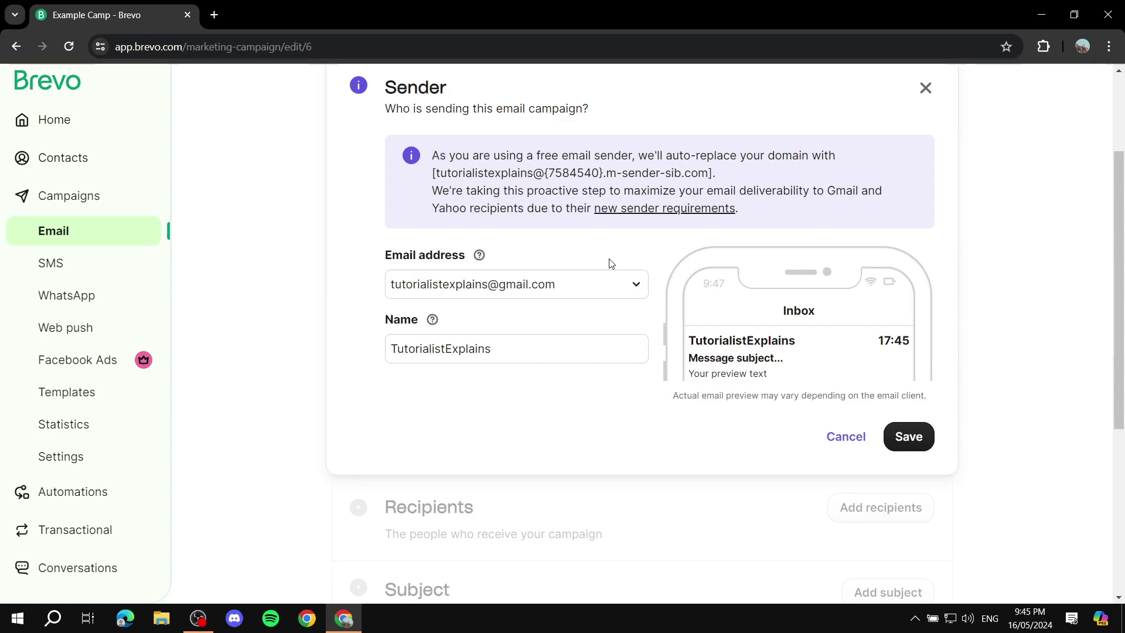
pyautogui.moveTo(537, 351); pyautogui.dragTo(352, 346)
pyautogui.click(359, 370)
pyautogui.scroll(3, 358, 371)
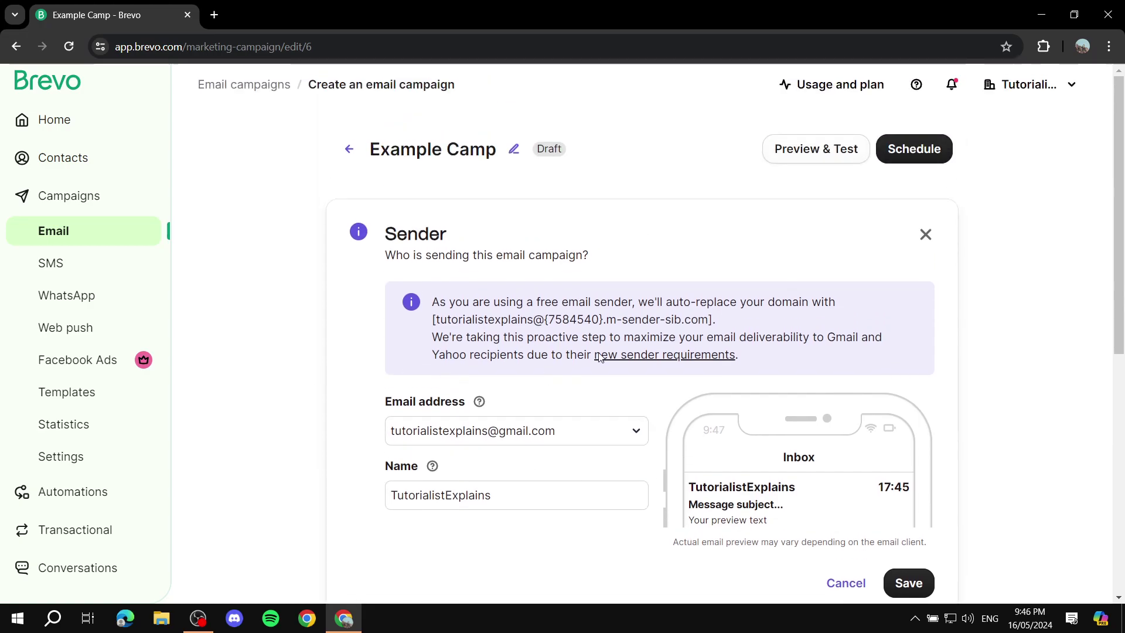
pyautogui.scroll(-4, 746, 334)
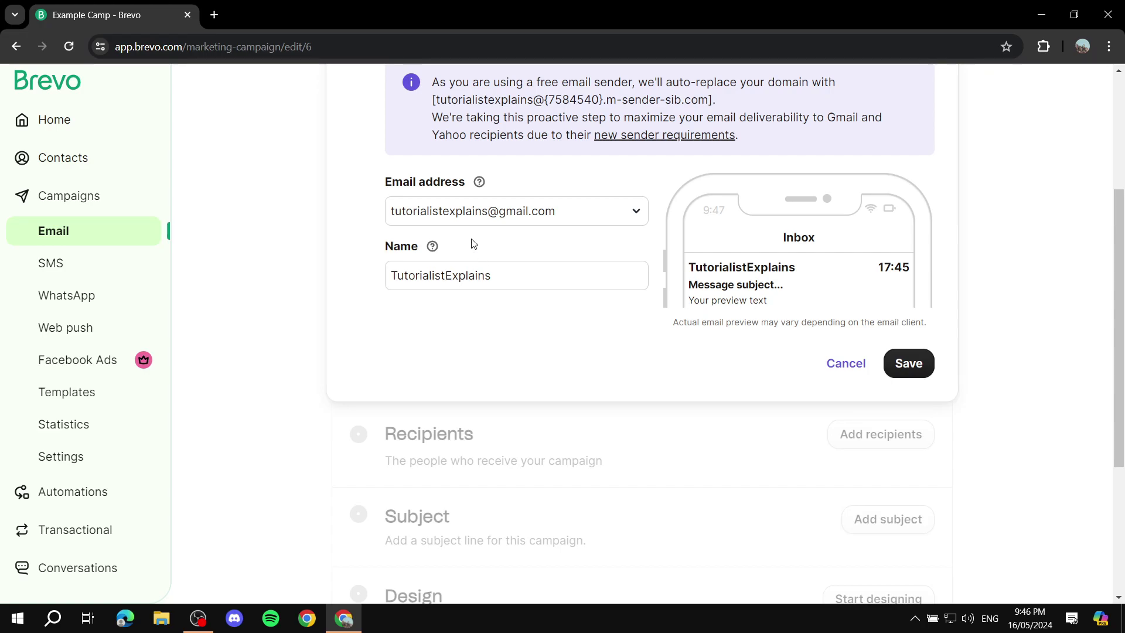
pyautogui.scroll(3, 612, 287)
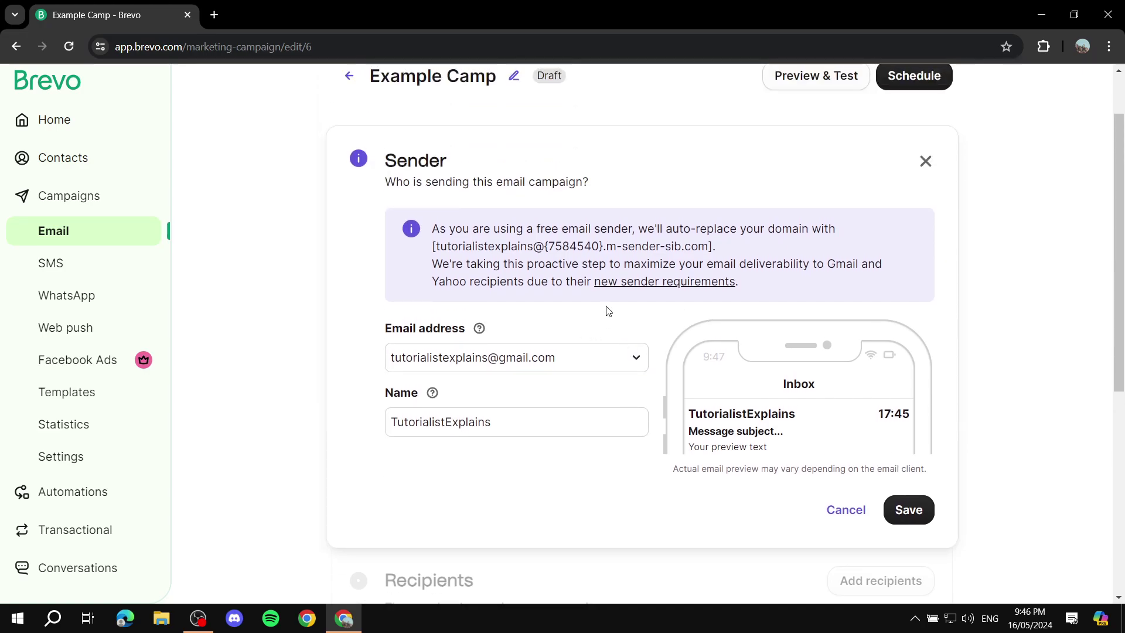
pyautogui.click(908, 510)
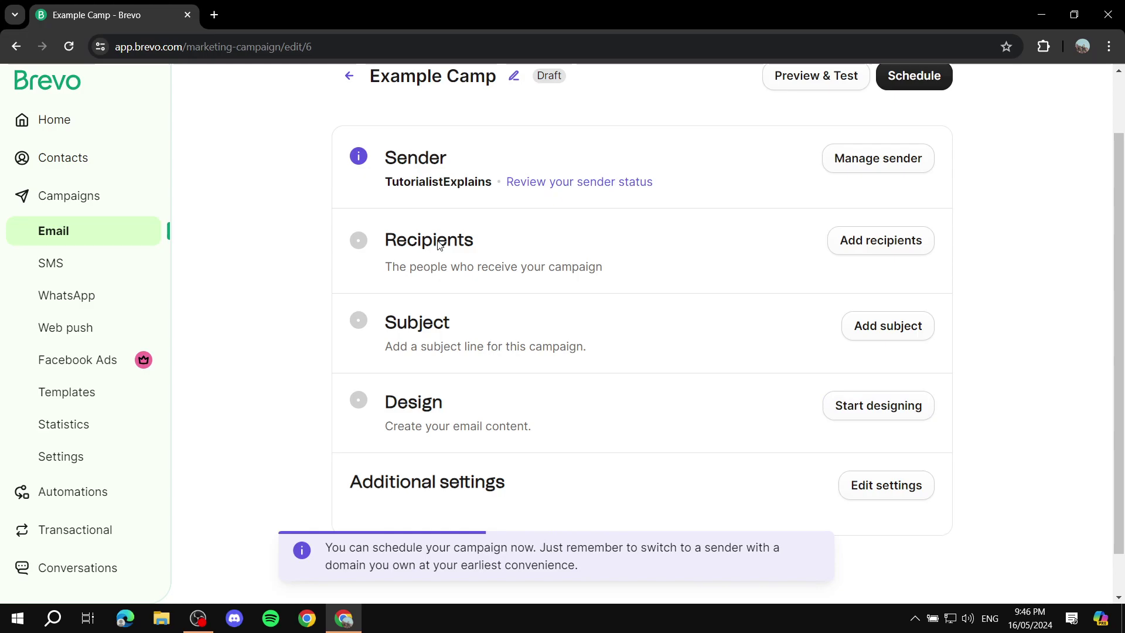
pyautogui.scroll(2, 591, 226)
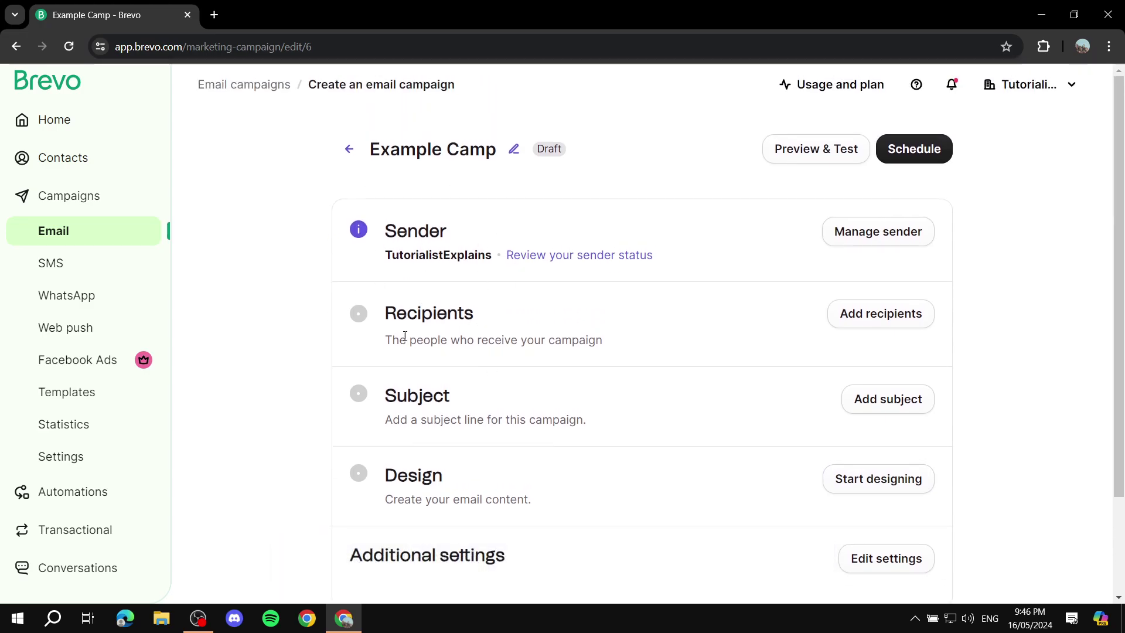
# Step: Go over the Sender, Recipients and Subject rows, then open the Recipients settings
pyautogui.moveTo(385, 320); pyautogui.dragTo(507, 319)
pyautogui.click(509, 320)
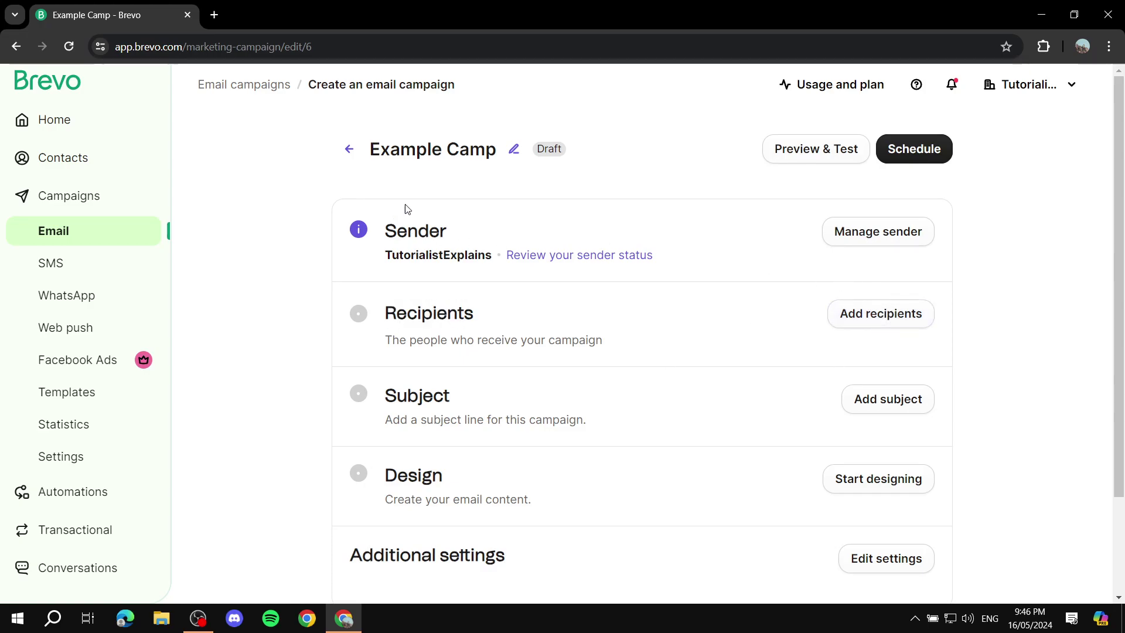
pyautogui.moveTo(385, 230); pyautogui.dragTo(476, 237)
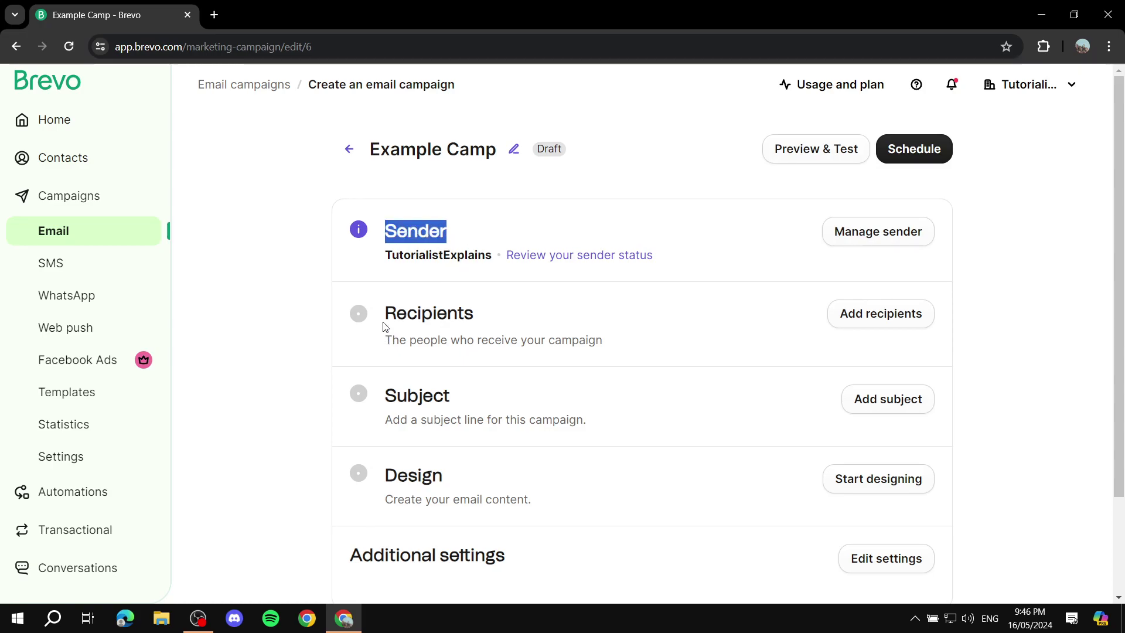
pyautogui.moveTo(385, 327); pyautogui.dragTo(518, 321)
pyautogui.moveTo(378, 406); pyautogui.dragTo(455, 404)
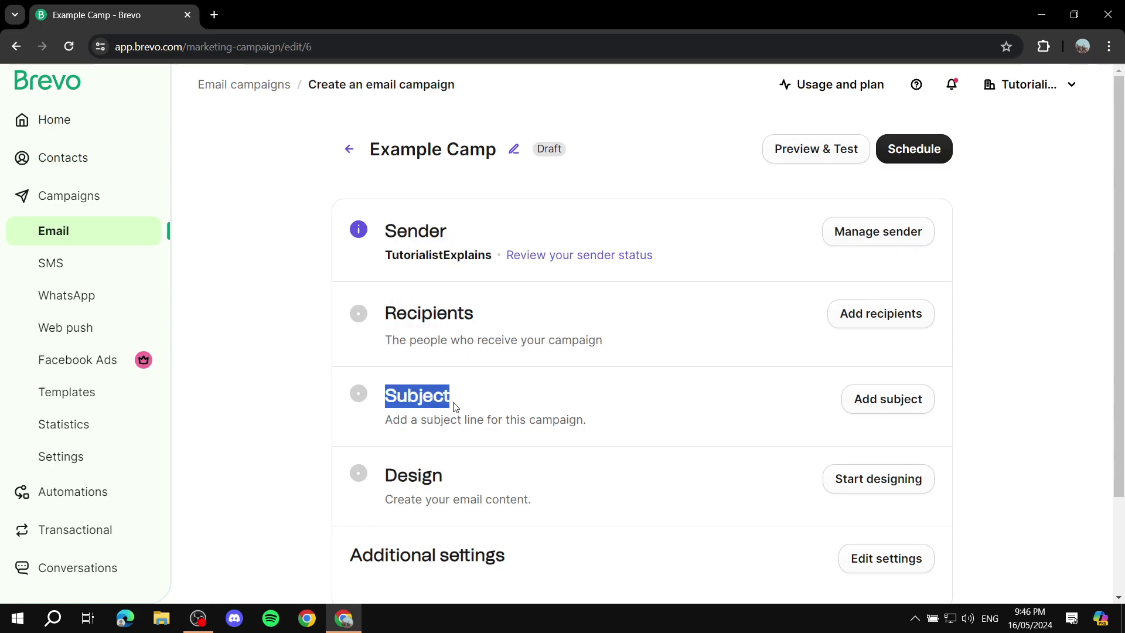
pyautogui.click(507, 394)
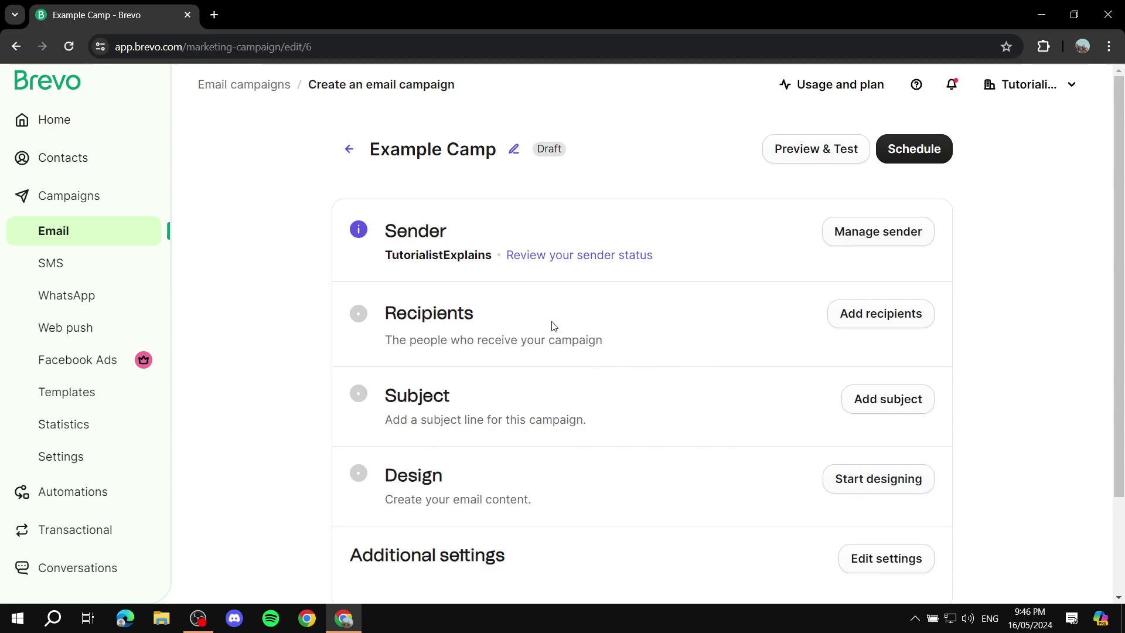
pyautogui.moveTo(374, 325); pyautogui.dragTo(506, 320)
pyautogui.click(885, 337)
pyautogui.click(886, 320)
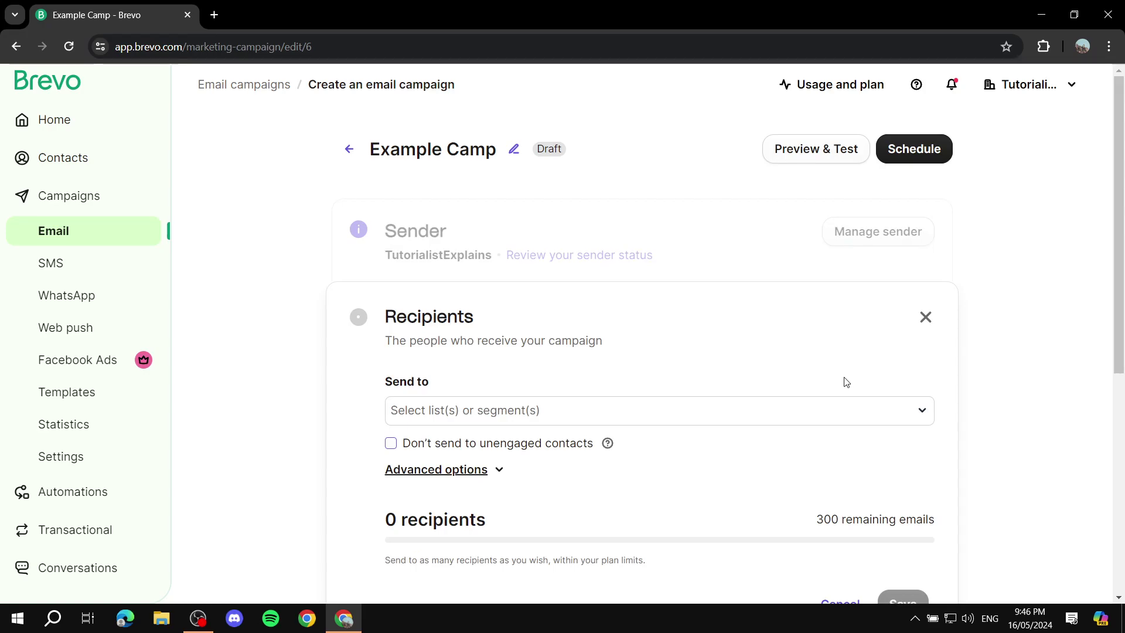
# Step: Send to every list in the marketing_automation and Your First Folder folders
pyautogui.scroll(-1, 847, 382)
pyautogui.click(844, 347)
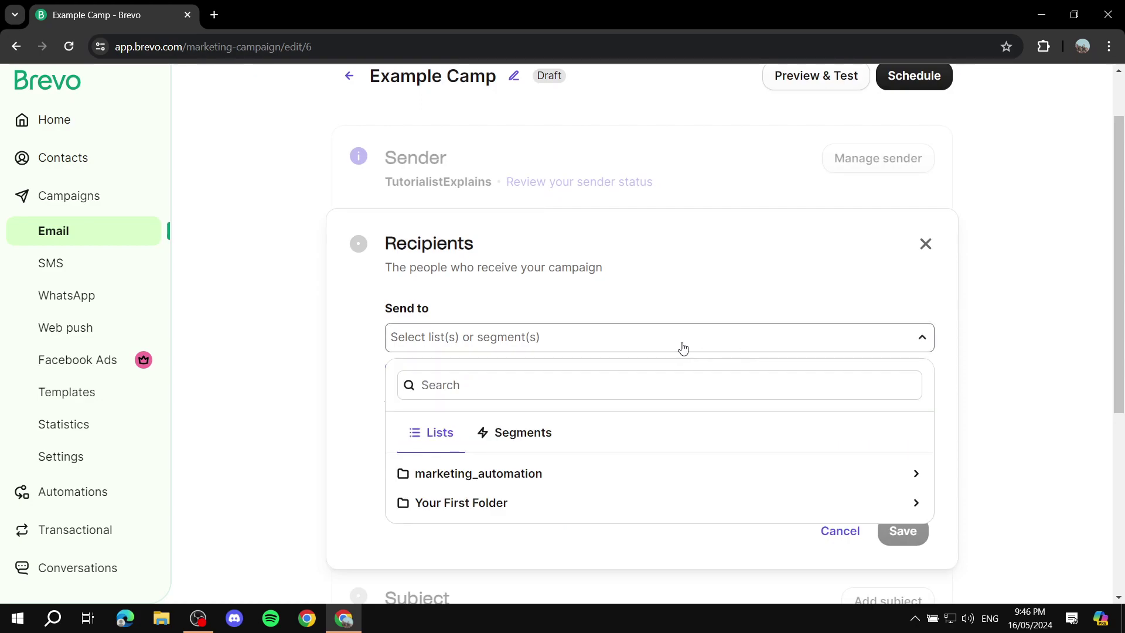
pyautogui.click(561, 472)
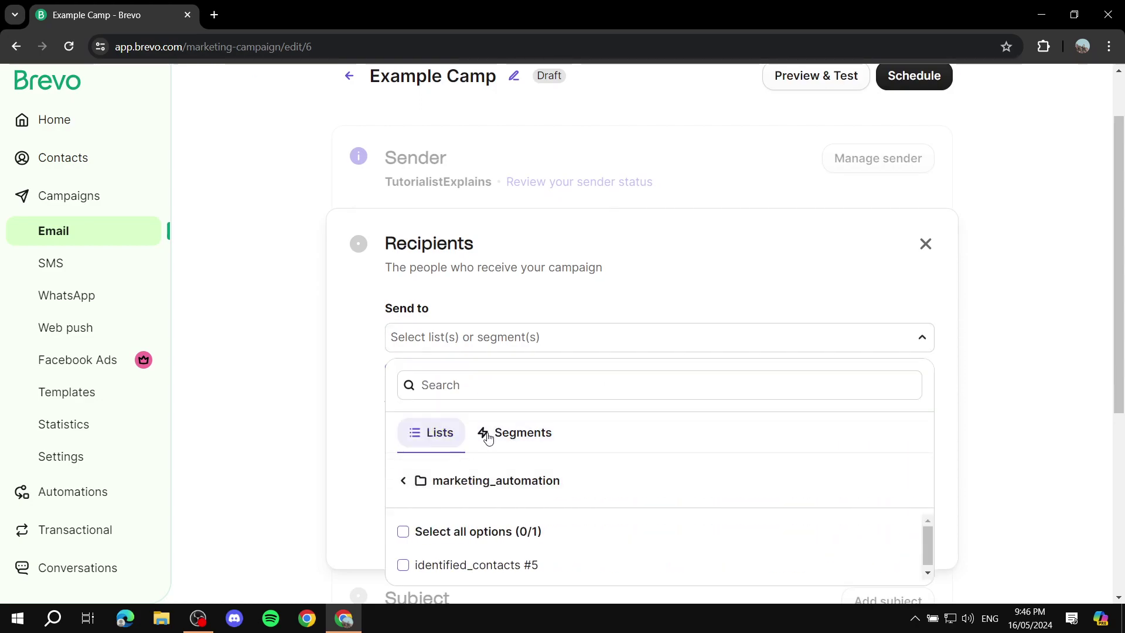
pyautogui.scroll(-1, 457, 499)
pyautogui.click(403, 459)
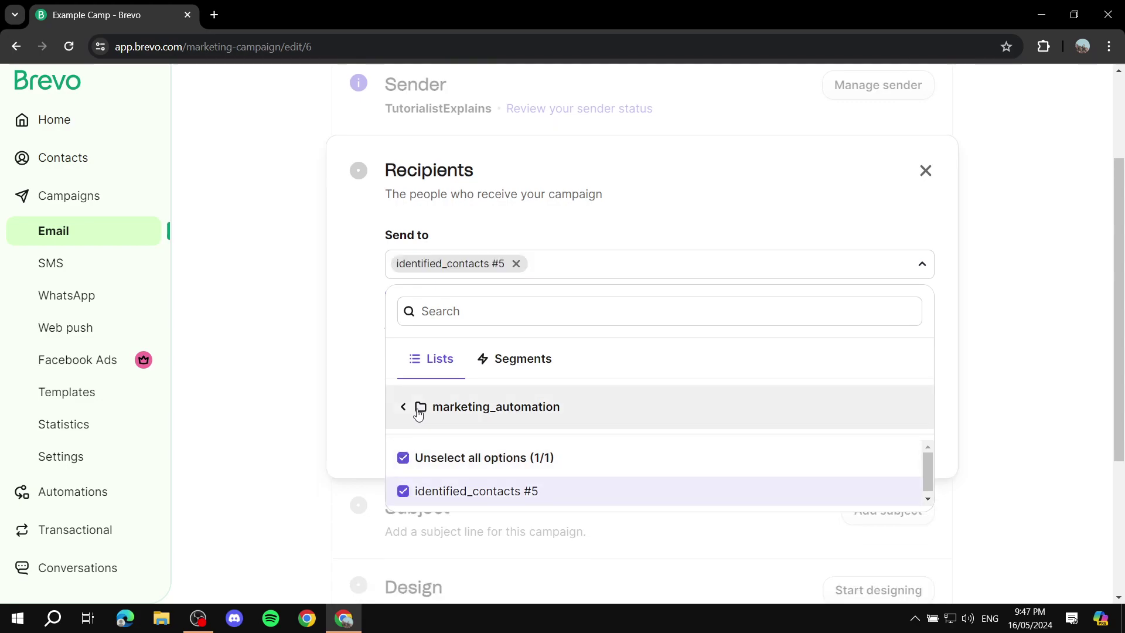
pyautogui.click(404, 407)
pyautogui.click(469, 431)
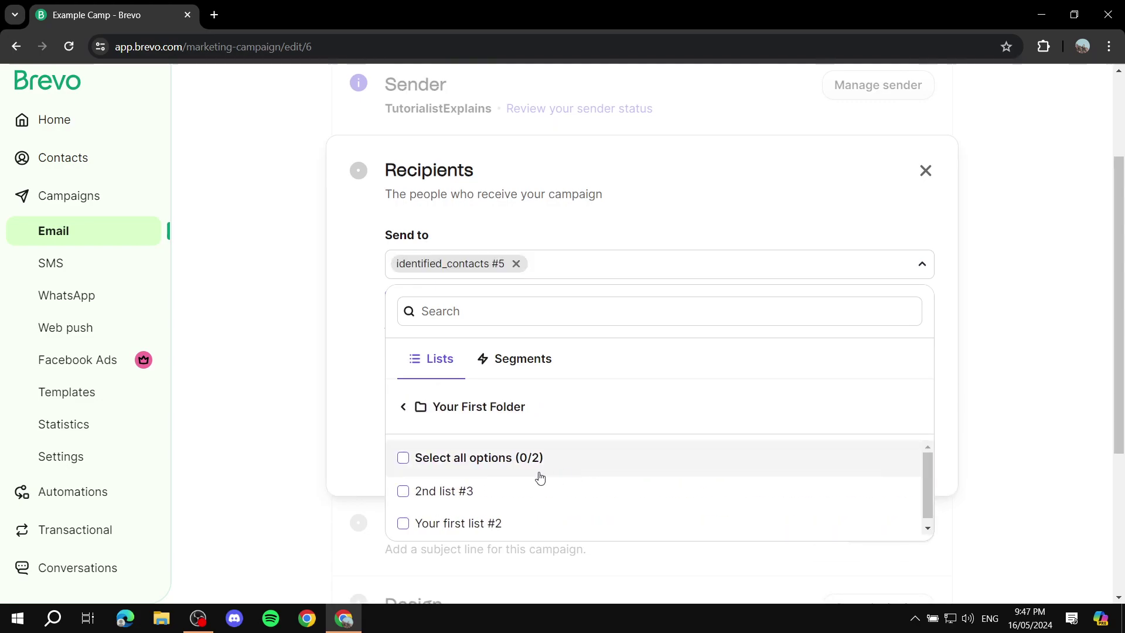
pyautogui.click(403, 458)
pyautogui.click(404, 408)
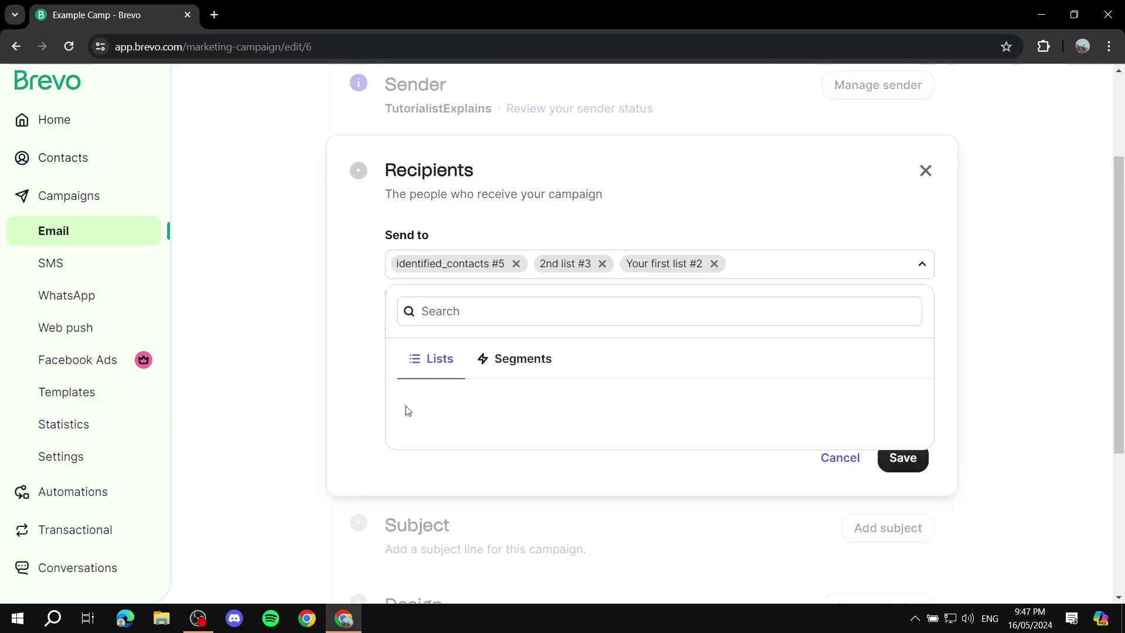
pyautogui.click(1018, 398)
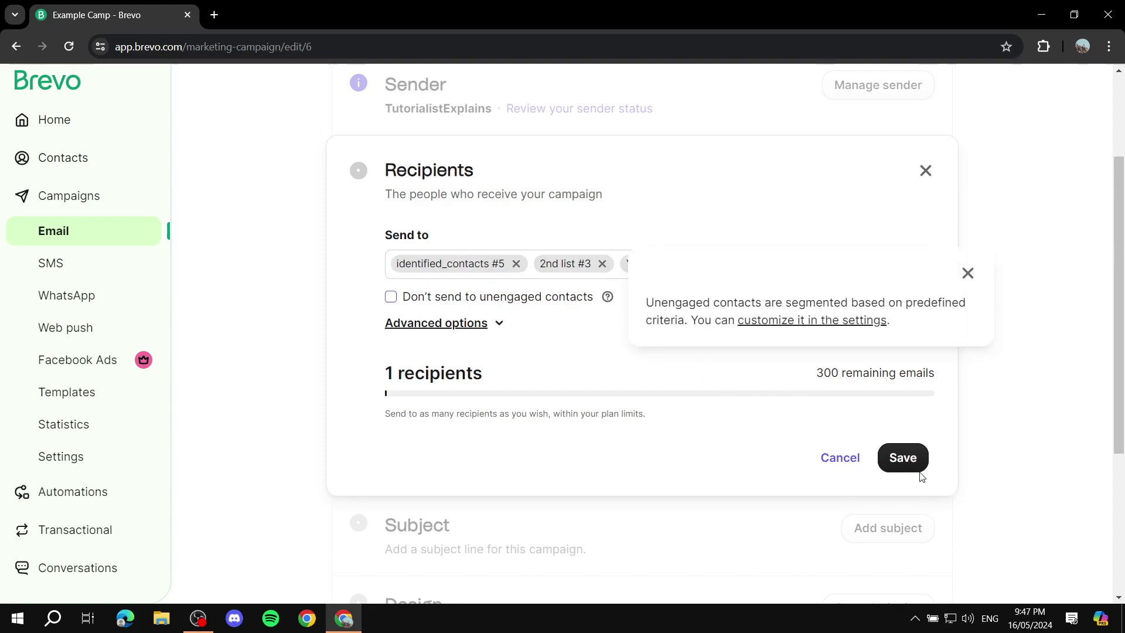
# Step: Leave Advanced options exclusions empty and save the recipients, totalling 1 recipient
pyautogui.click(496, 324)
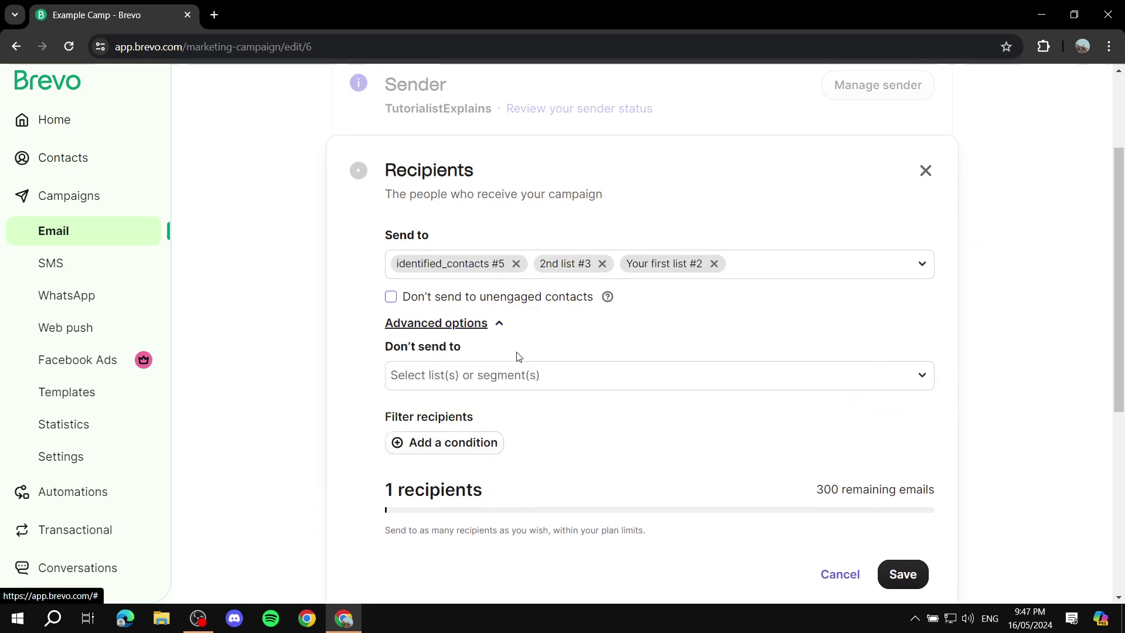
pyautogui.click(543, 375)
pyautogui.click(555, 376)
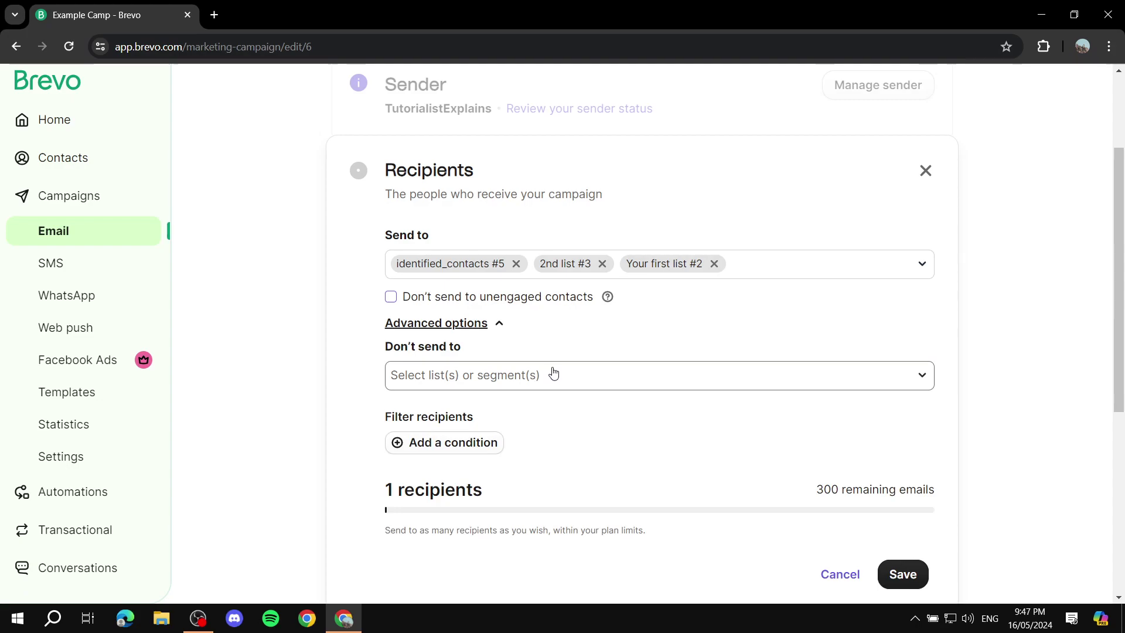
pyautogui.scroll(-2, 674, 373)
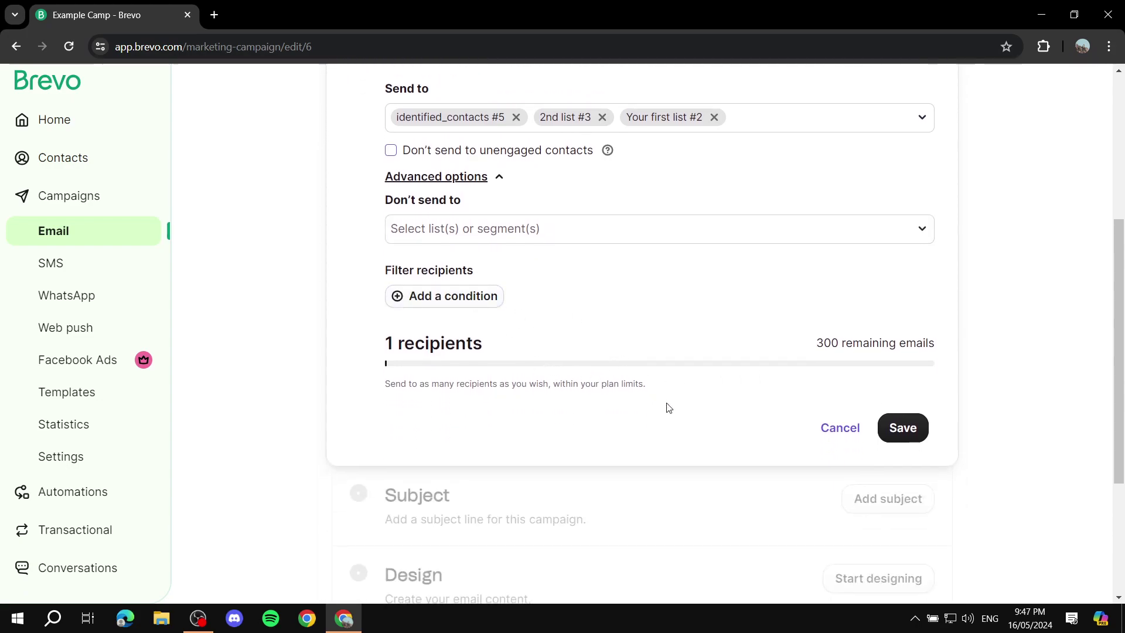
pyautogui.click(917, 431)
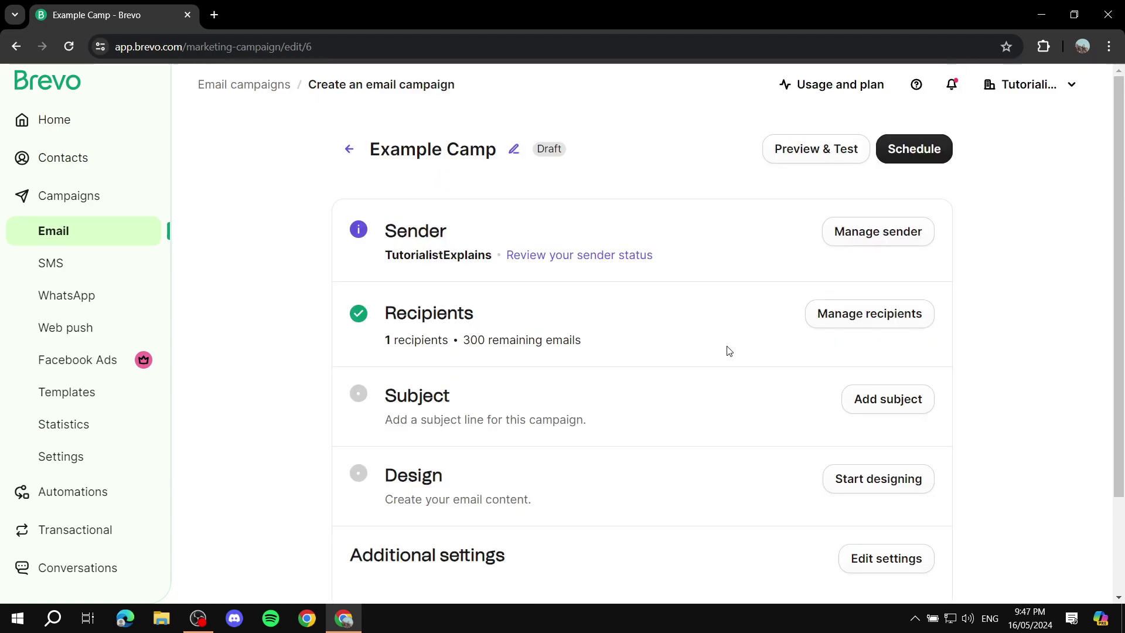
pyautogui.scroll(-1, 715, 349)
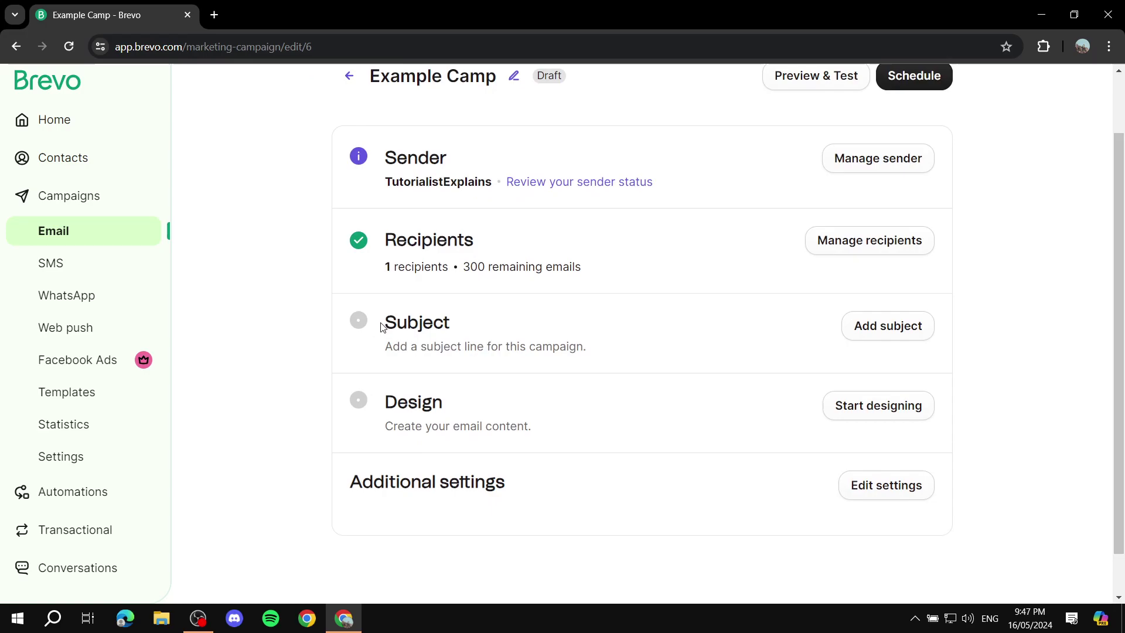
# Step: Set the subject line 'Example' and preview text 'Preview text here.', then save them
pyautogui.moveTo(382, 322); pyautogui.dragTo(557, 326)
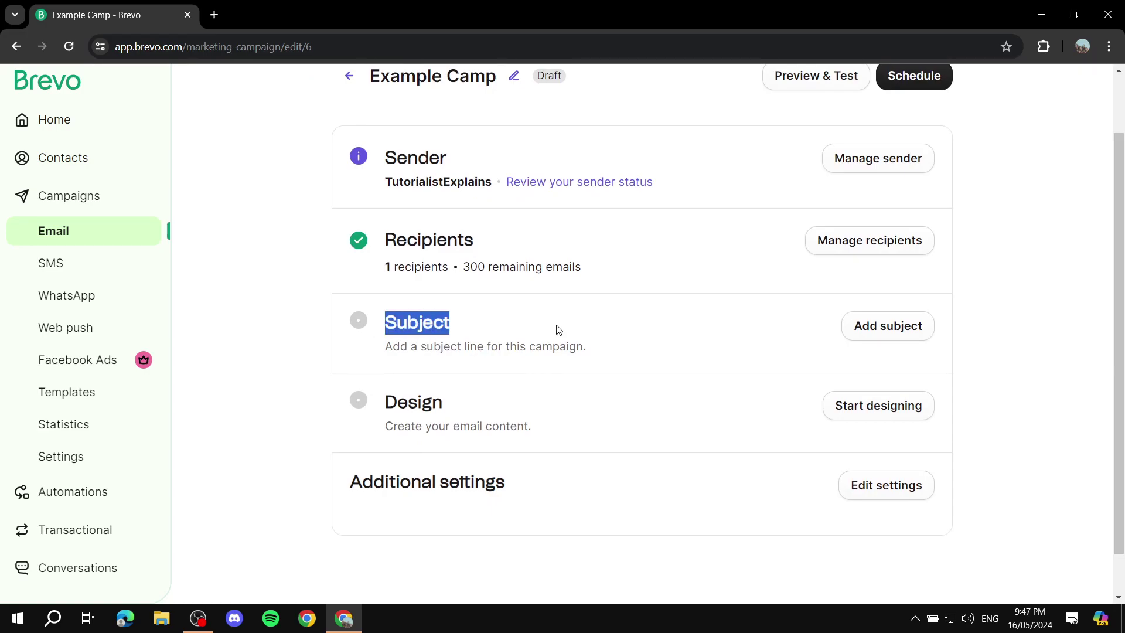
pyautogui.click(876, 326)
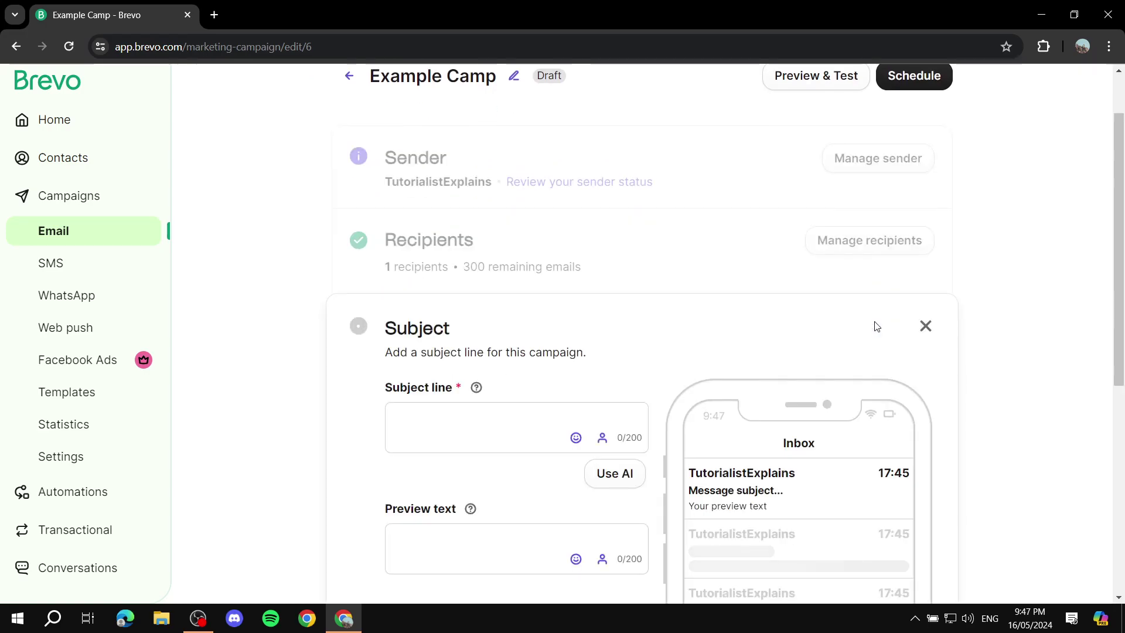
pyautogui.click(439, 275)
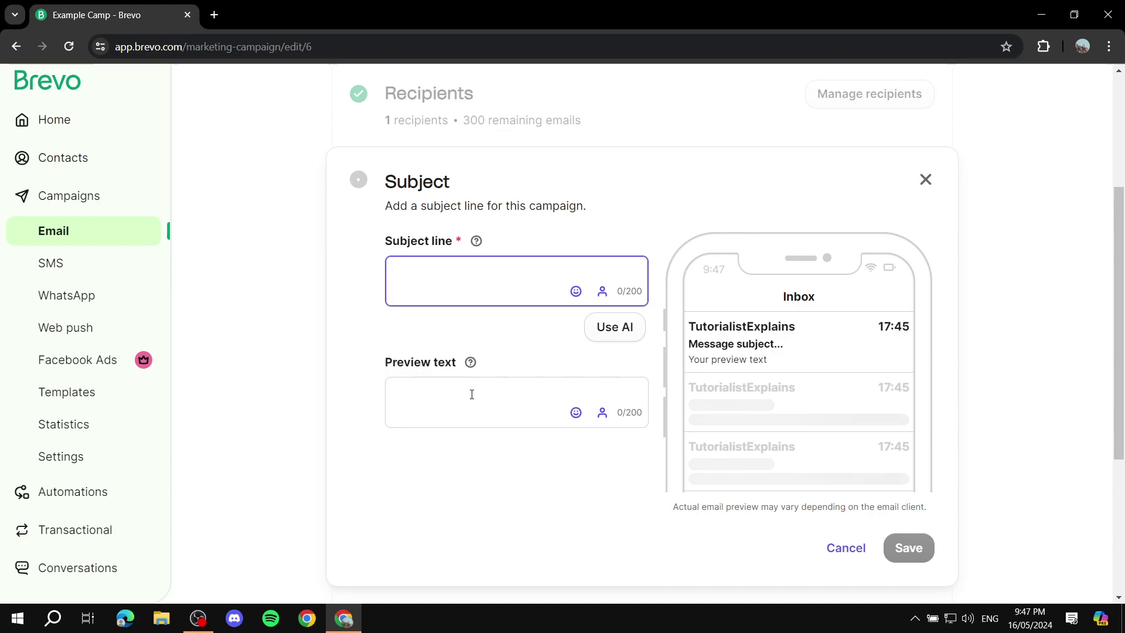
pyautogui.write('Example')
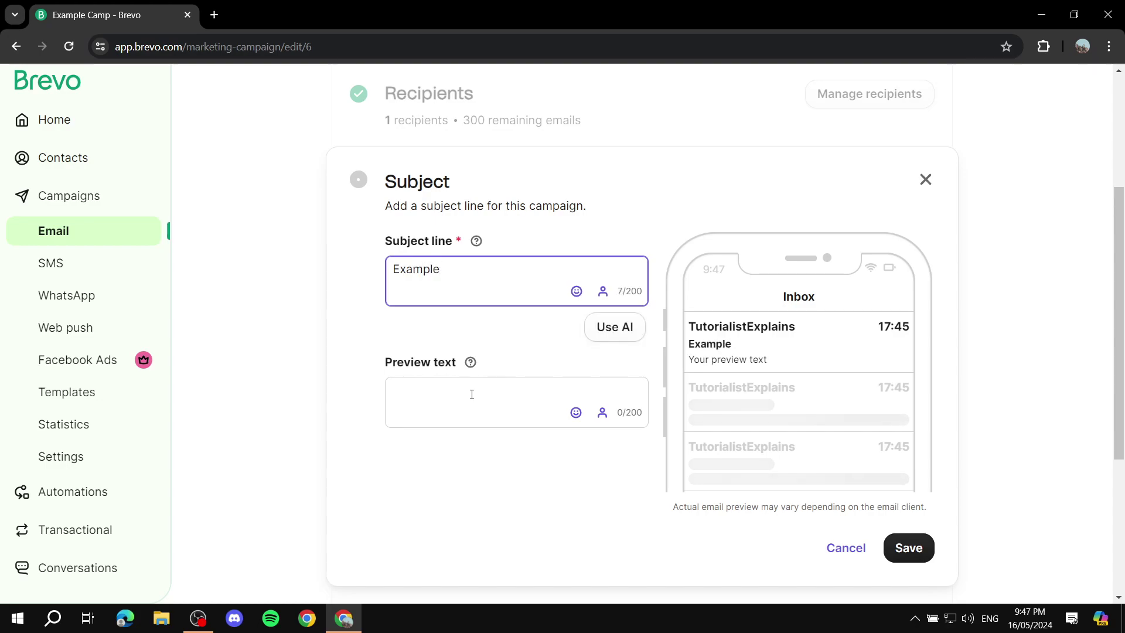
pyautogui.click(403, 396)
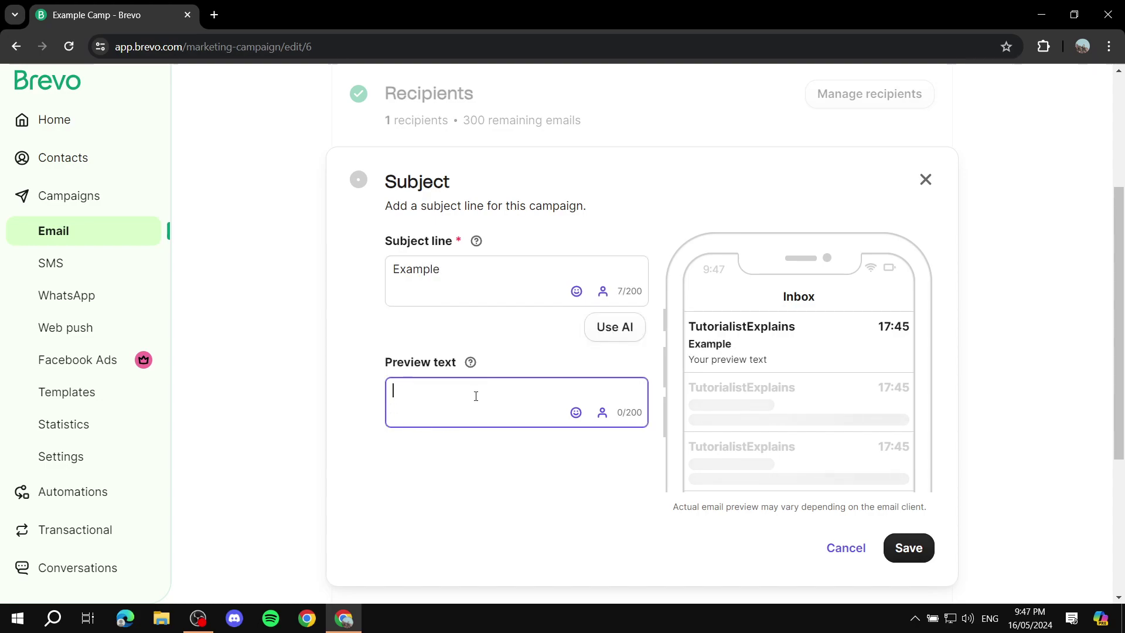
pyautogui.write('Previe')
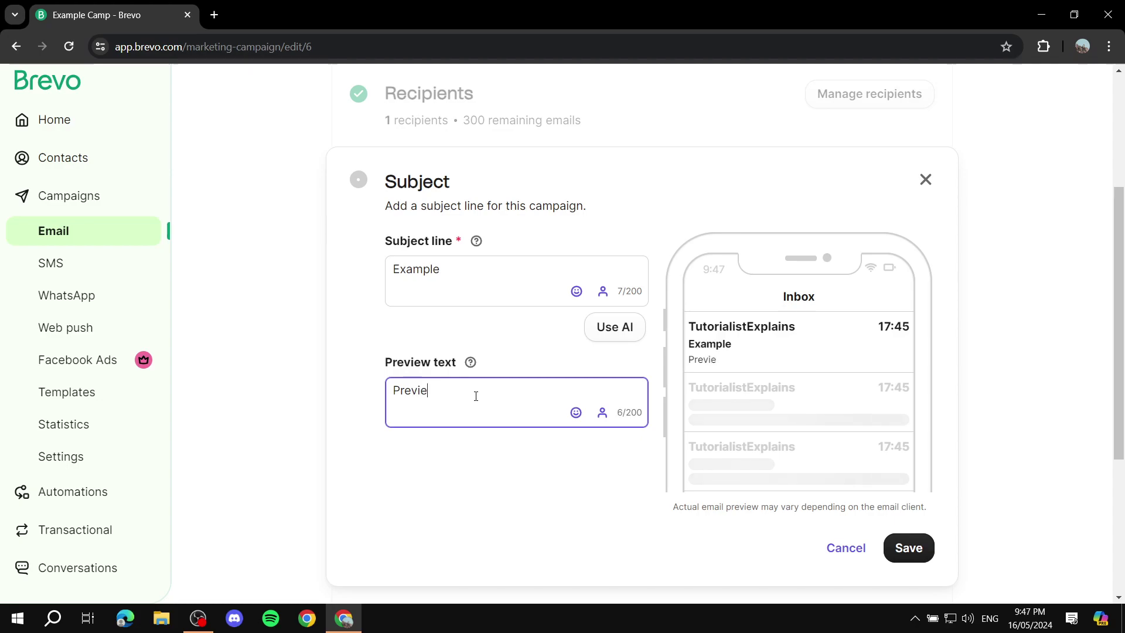
pyautogui.write('w text here')
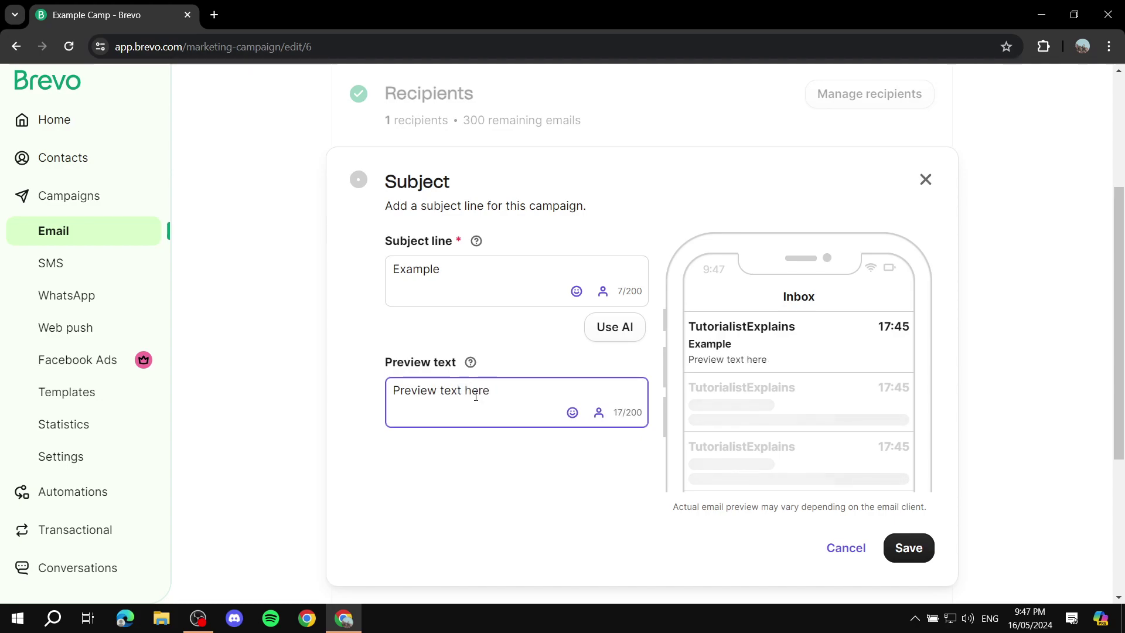
pyautogui.write('.')
pyautogui.click(439, 454)
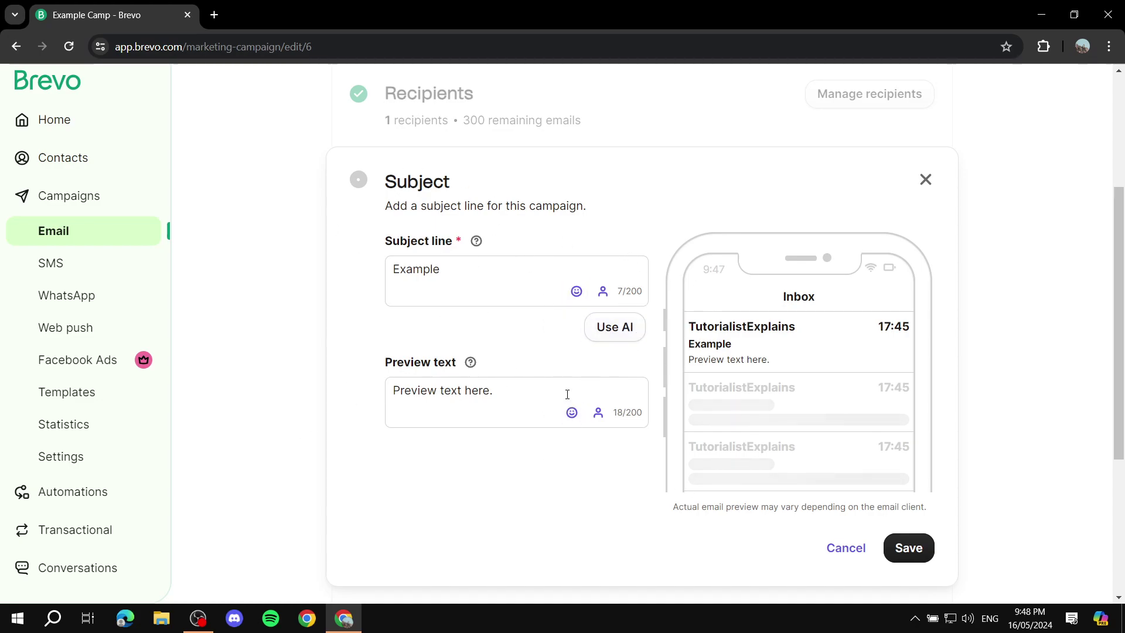
pyautogui.scroll(-4, 457, 257)
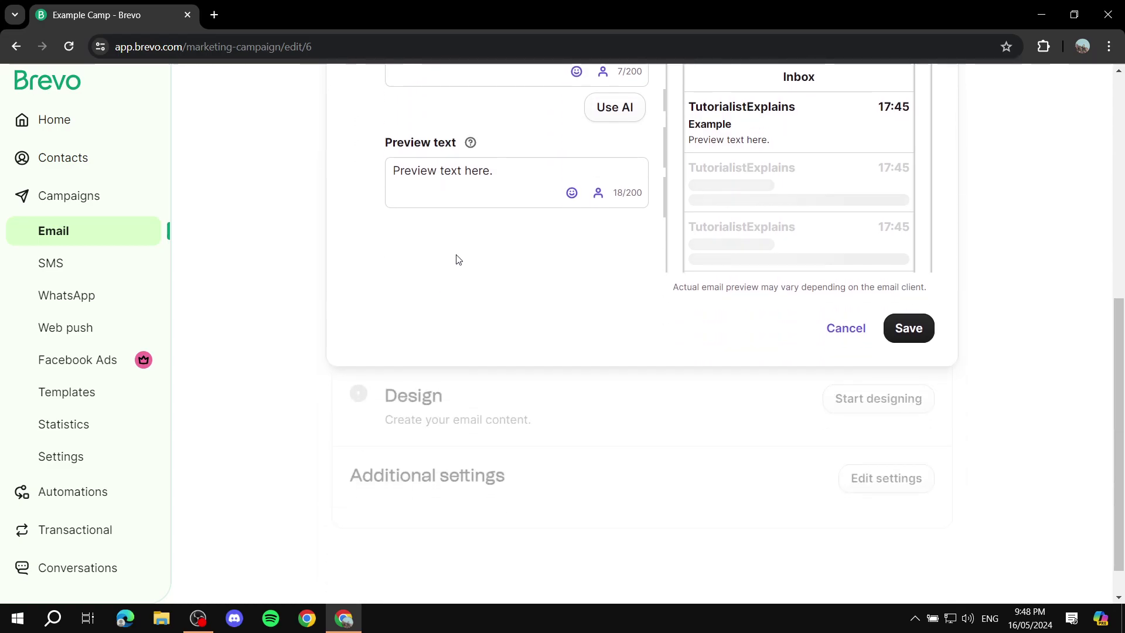
pyautogui.scroll(5, 816, 414)
pyautogui.scroll(-2, 860, 354)
pyautogui.scroll(-1, 861, 354)
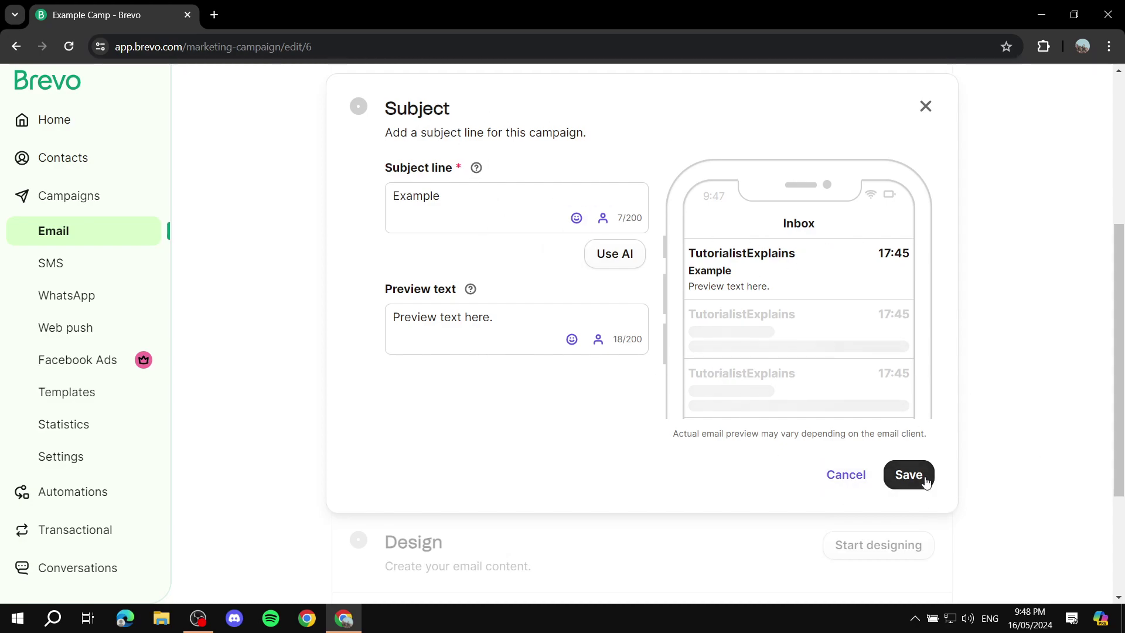
pyautogui.click(908, 476)
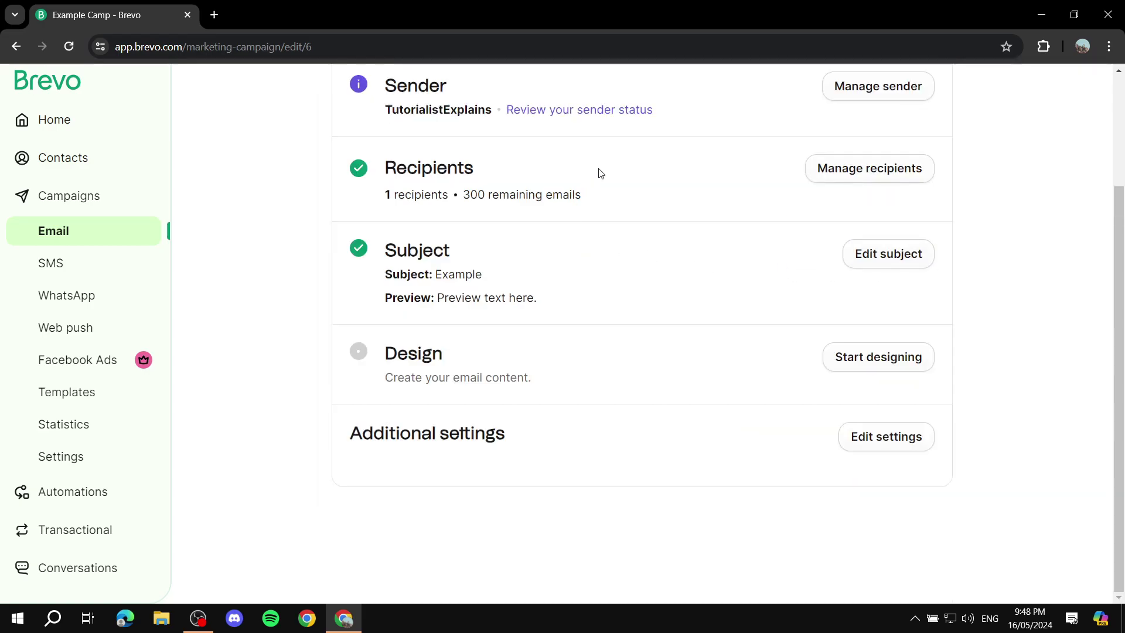
# Step: Review the Example Camp summary showing subject 'Example', its preview text and 1 recipient
pyautogui.scroll(1, 571, 345)
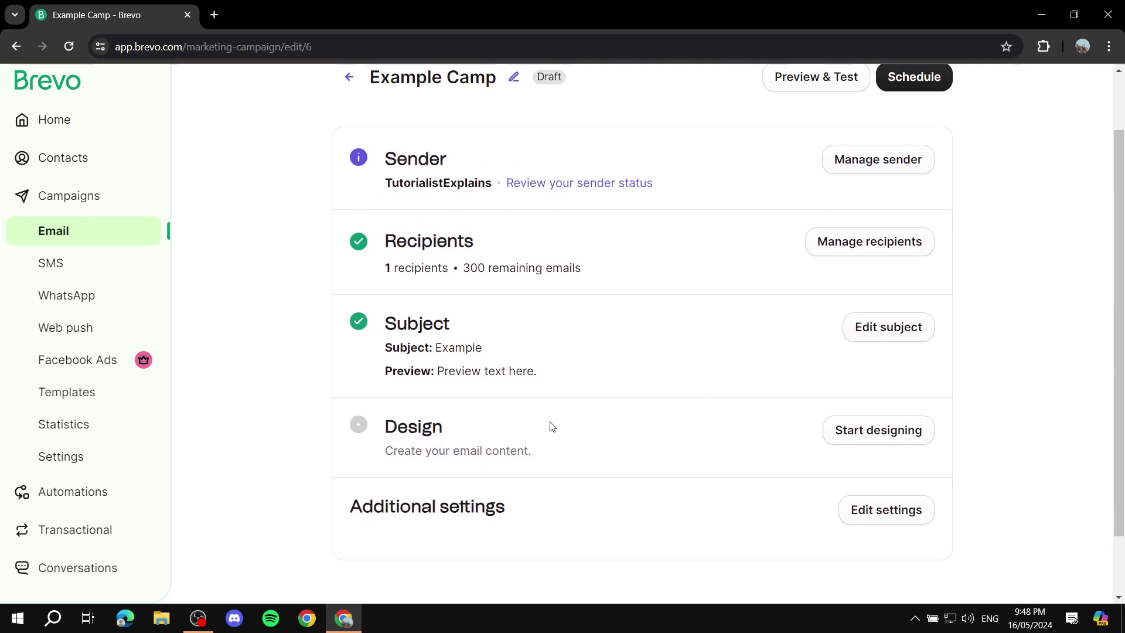
pyautogui.moveTo(382, 431); pyautogui.dragTo(446, 432)
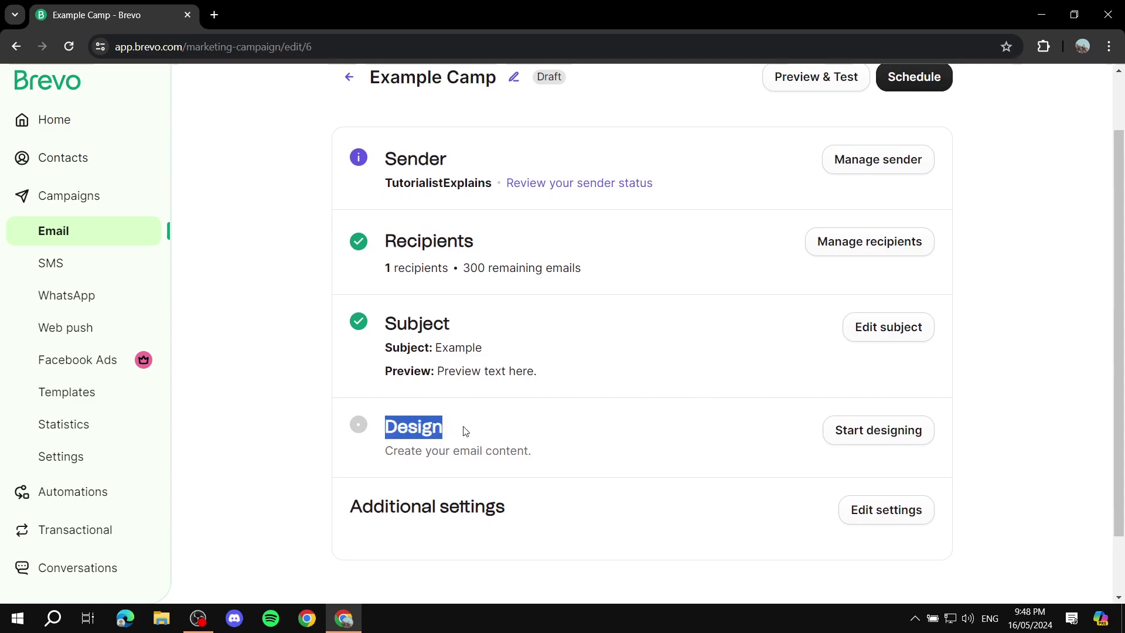
pyautogui.click(481, 447)
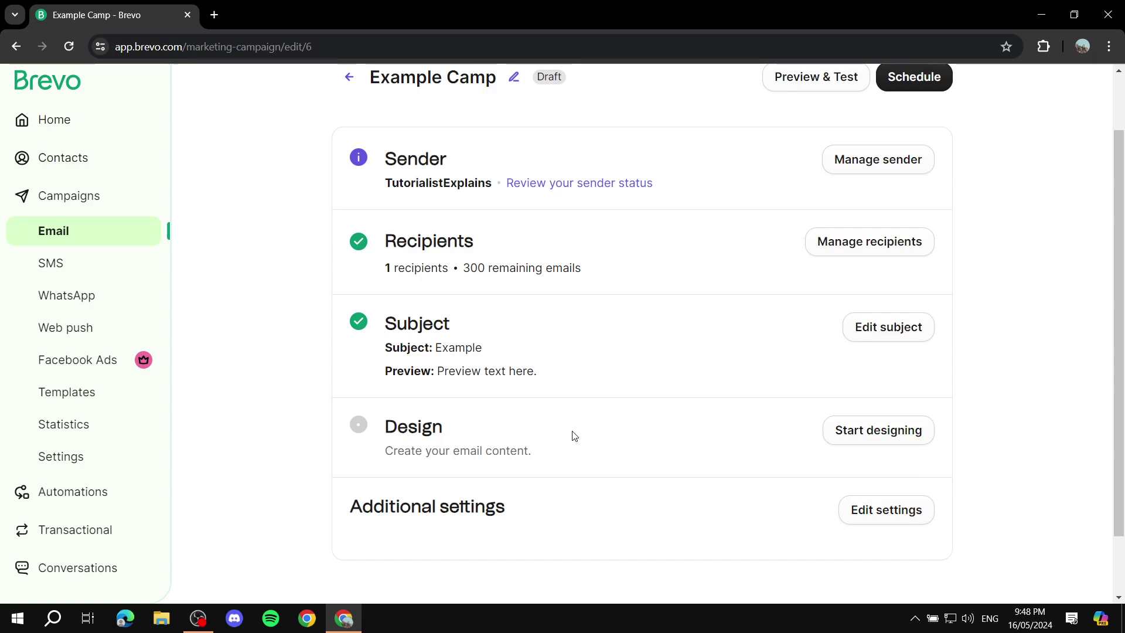
pyautogui.click(868, 430)
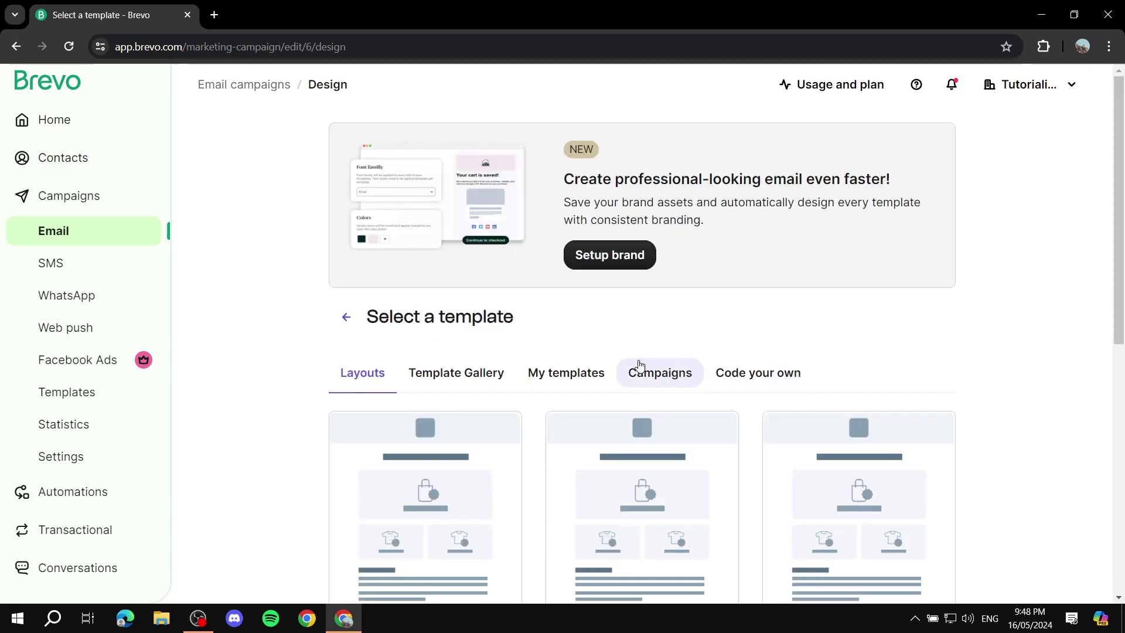
pyautogui.scroll(-5, 716, 395)
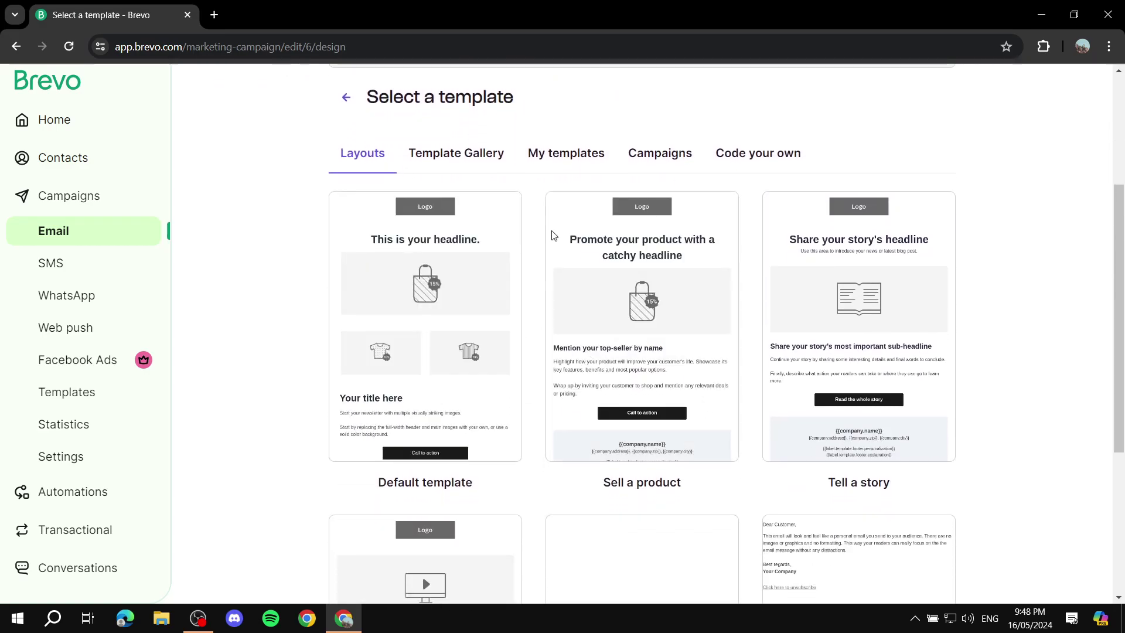
pyautogui.scroll(-3, 715, 374)
pyautogui.scroll(8, 745, 377)
pyautogui.scroll(-6, 746, 422)
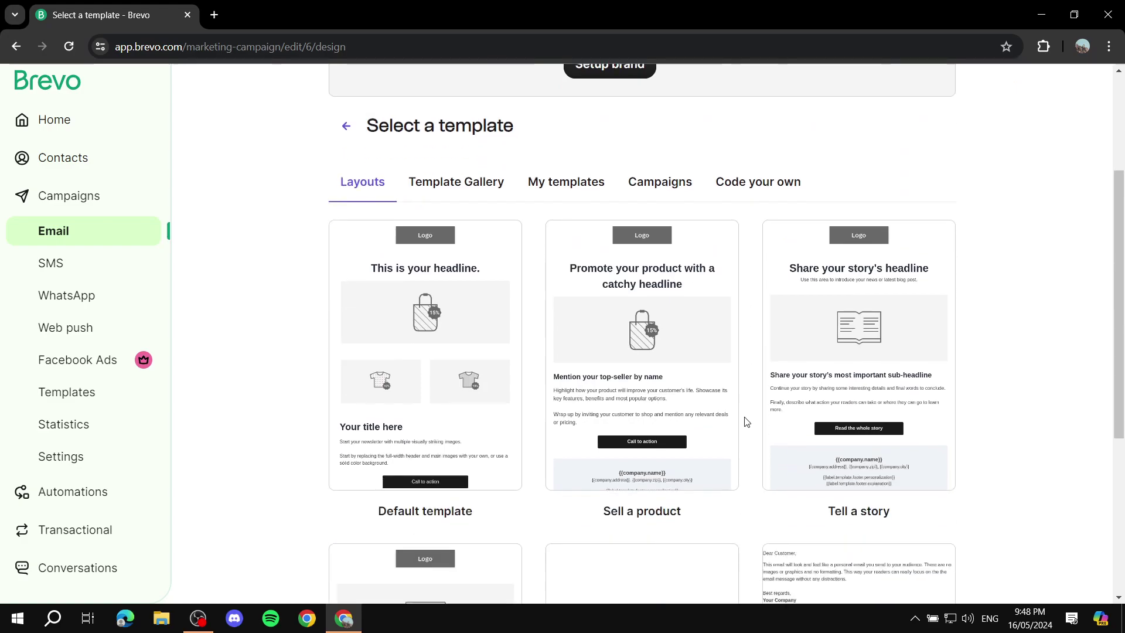
pyautogui.scroll(5, 826, 481)
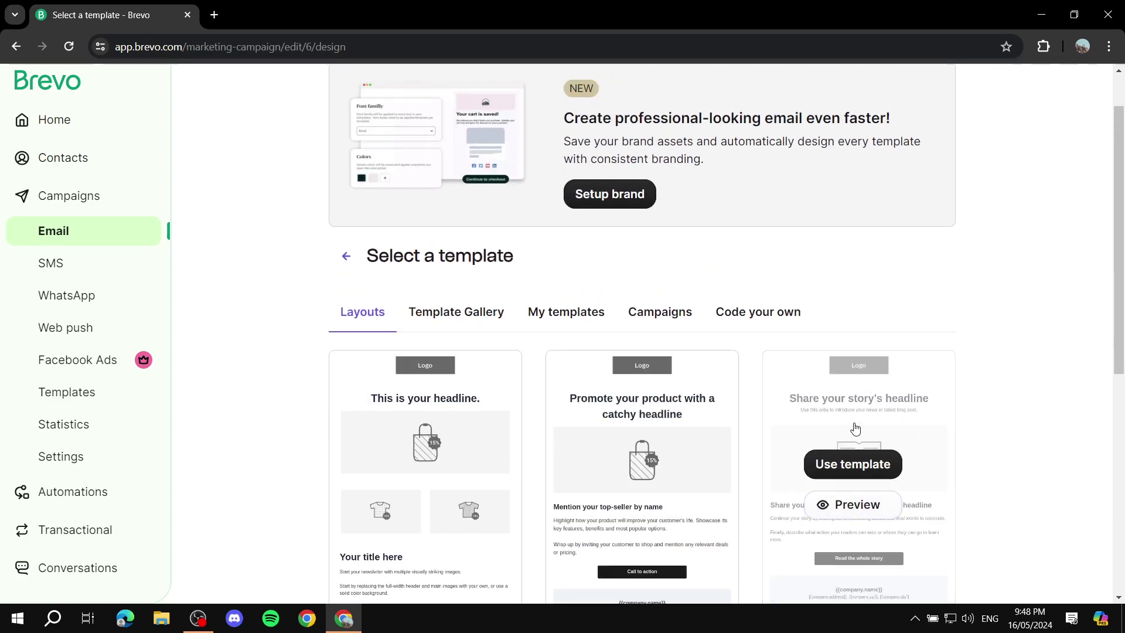
pyautogui.scroll(-3, 856, 429)
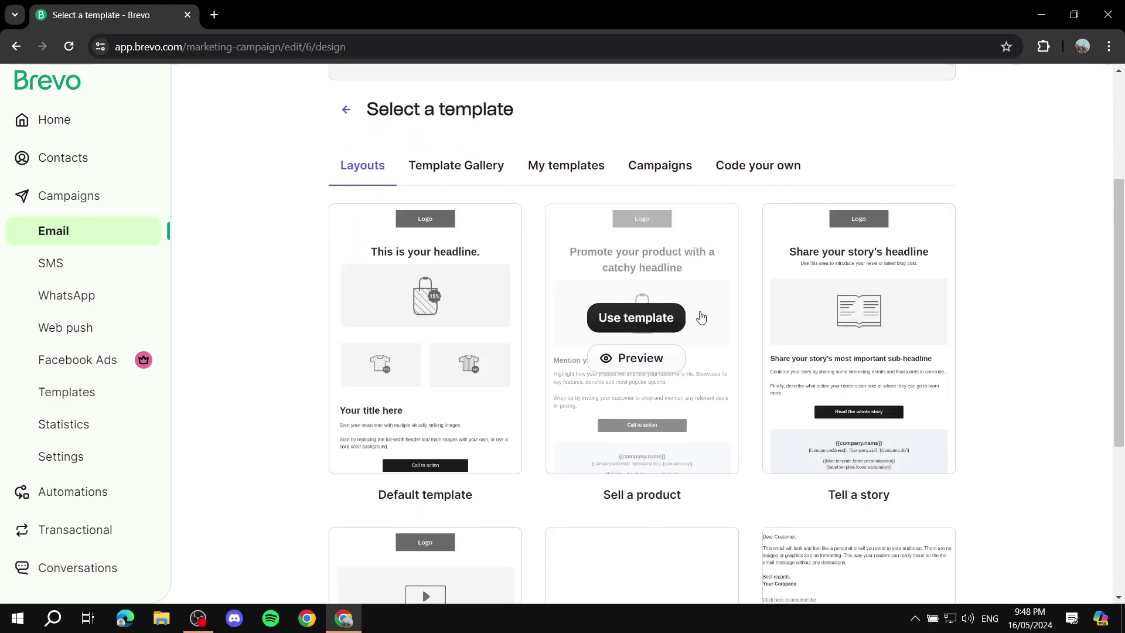
pyautogui.click(563, 165)
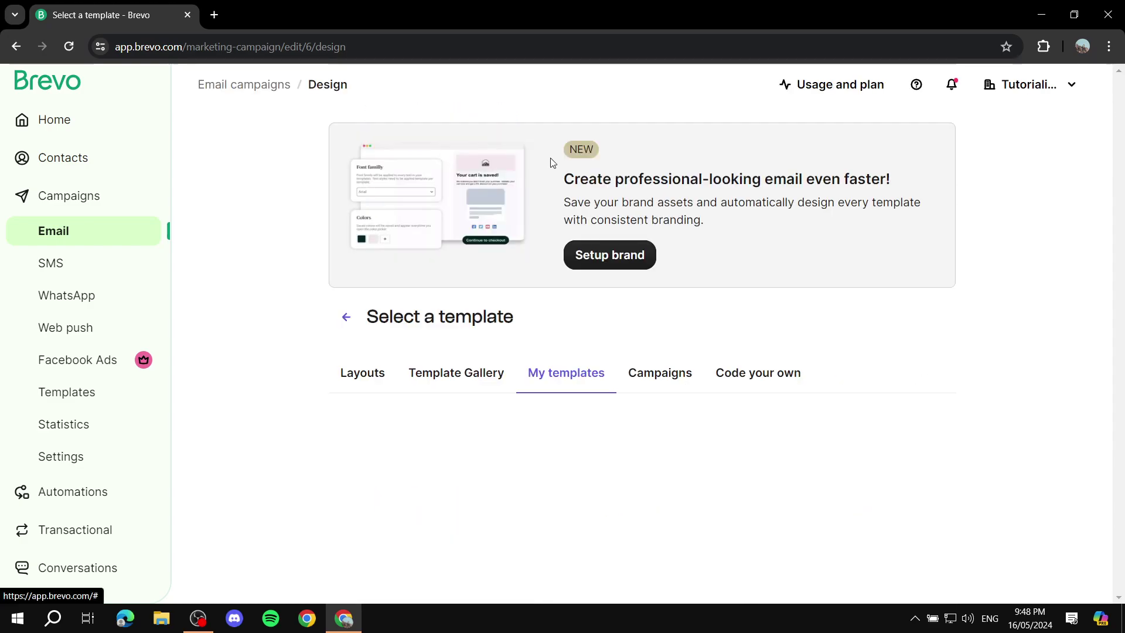
pyautogui.scroll(-3, 586, 393)
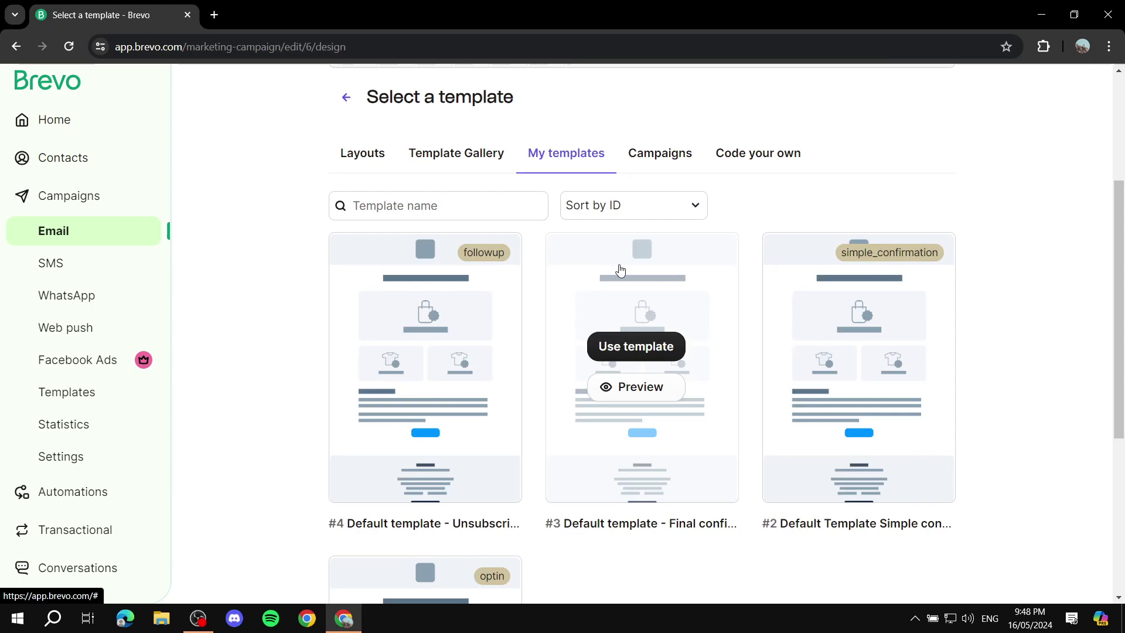
pyautogui.scroll(3, 495, 334)
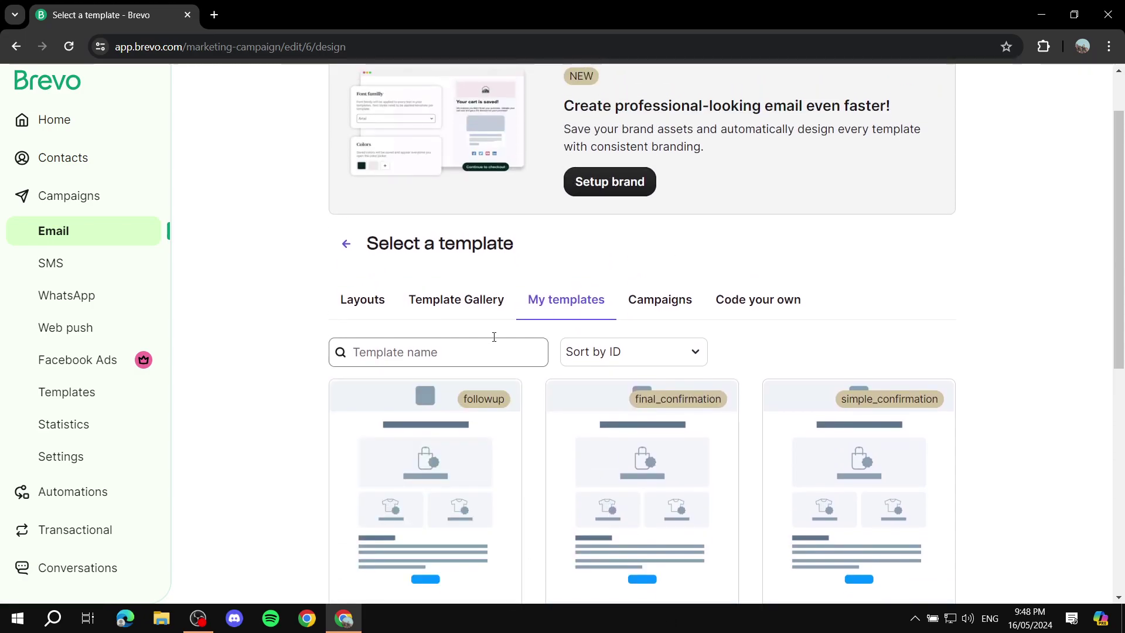
pyautogui.click(463, 309)
pyautogui.scroll(-2, 469, 398)
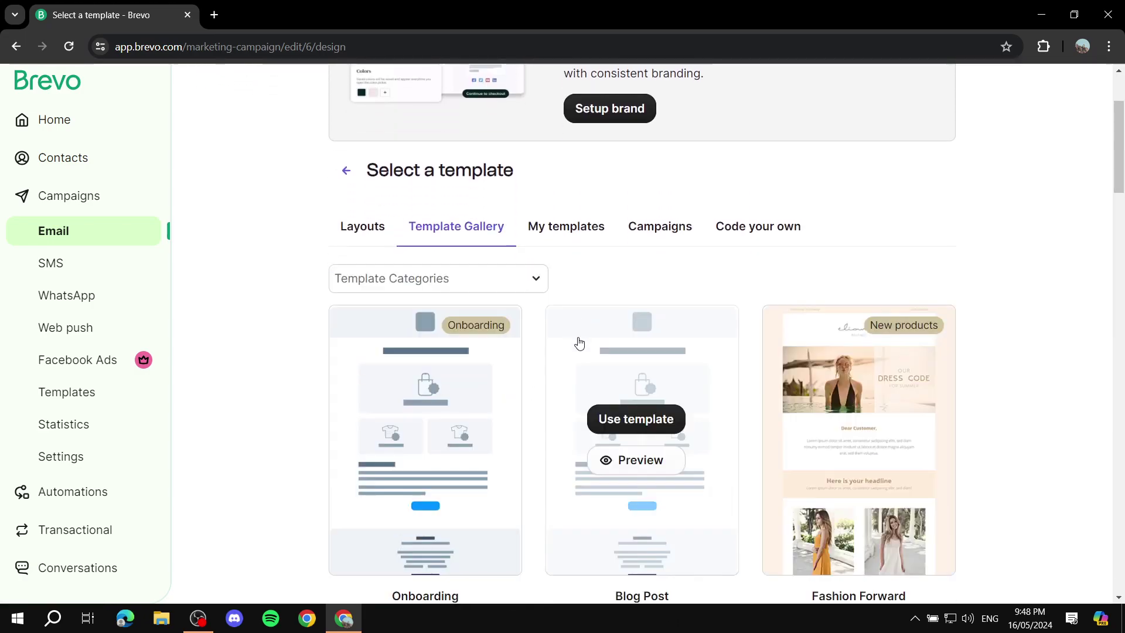
pyautogui.scroll(-7, 567, 371)
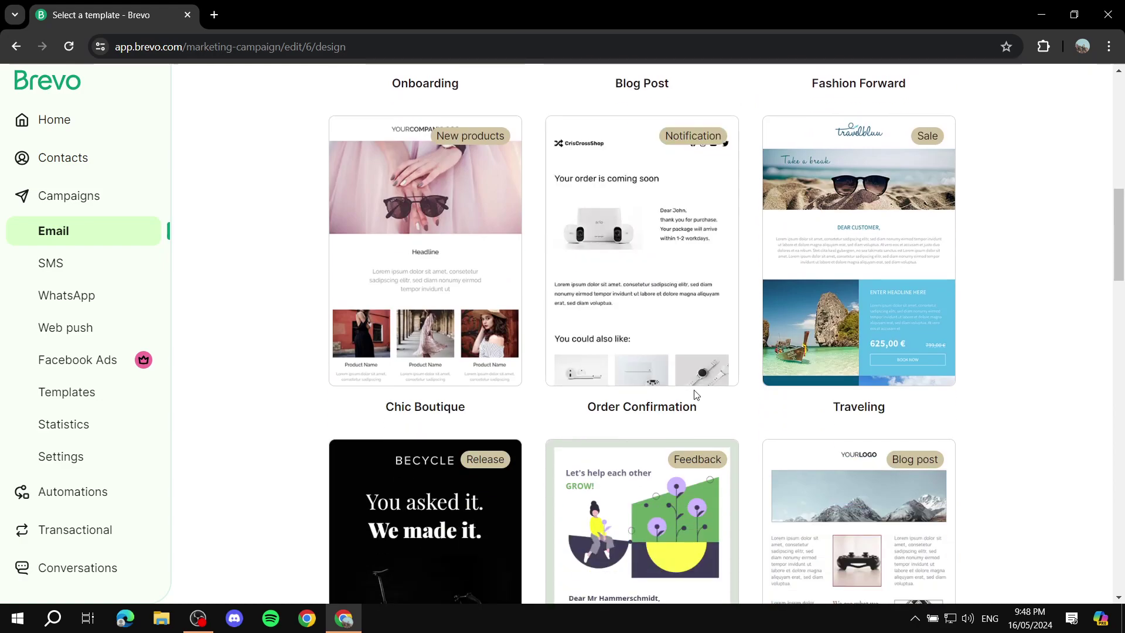
pyautogui.scroll(-3, 695, 395)
pyautogui.scroll(-2, 680, 396)
pyautogui.scroll(2, 650, 378)
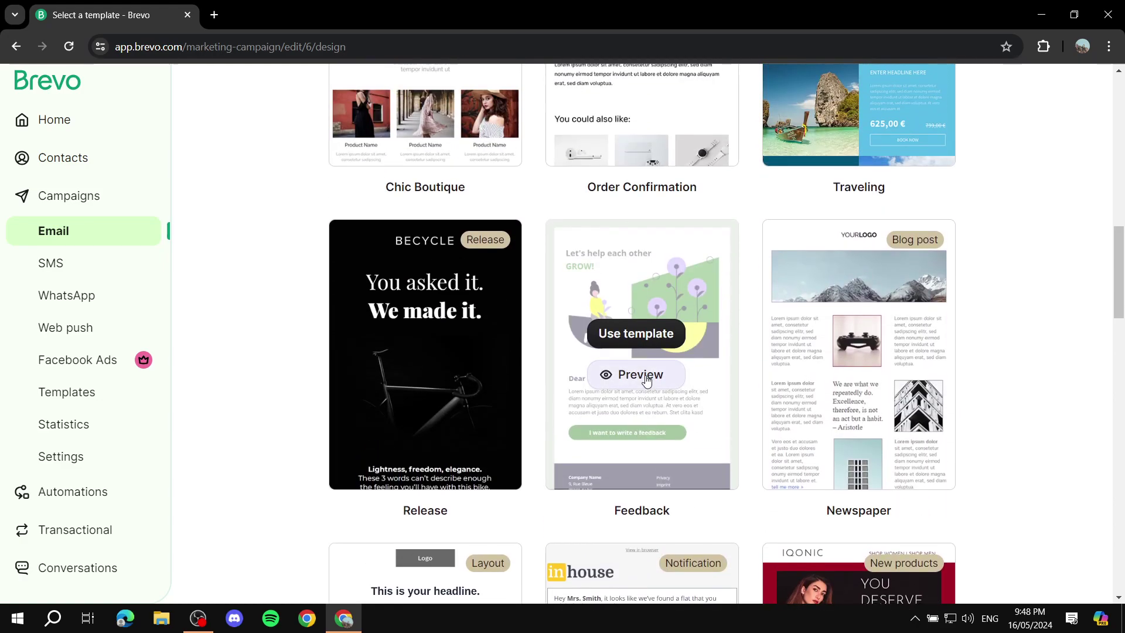
pyautogui.moveTo(874, 358)
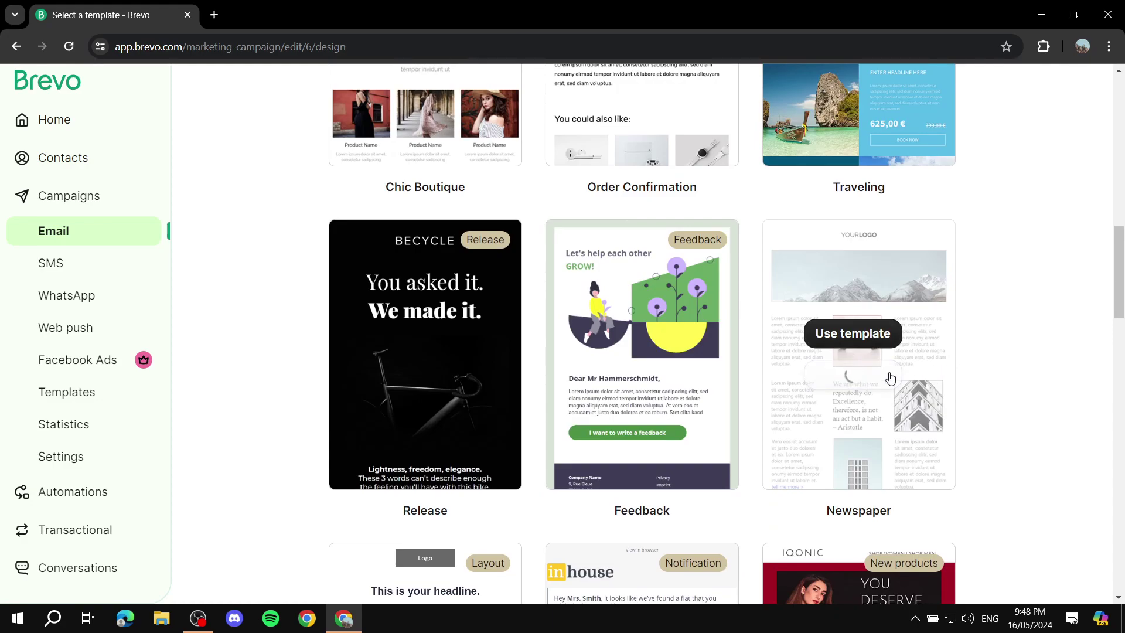
pyautogui.moveTo(641, 364)
pyautogui.scroll(-5, 623, 354)
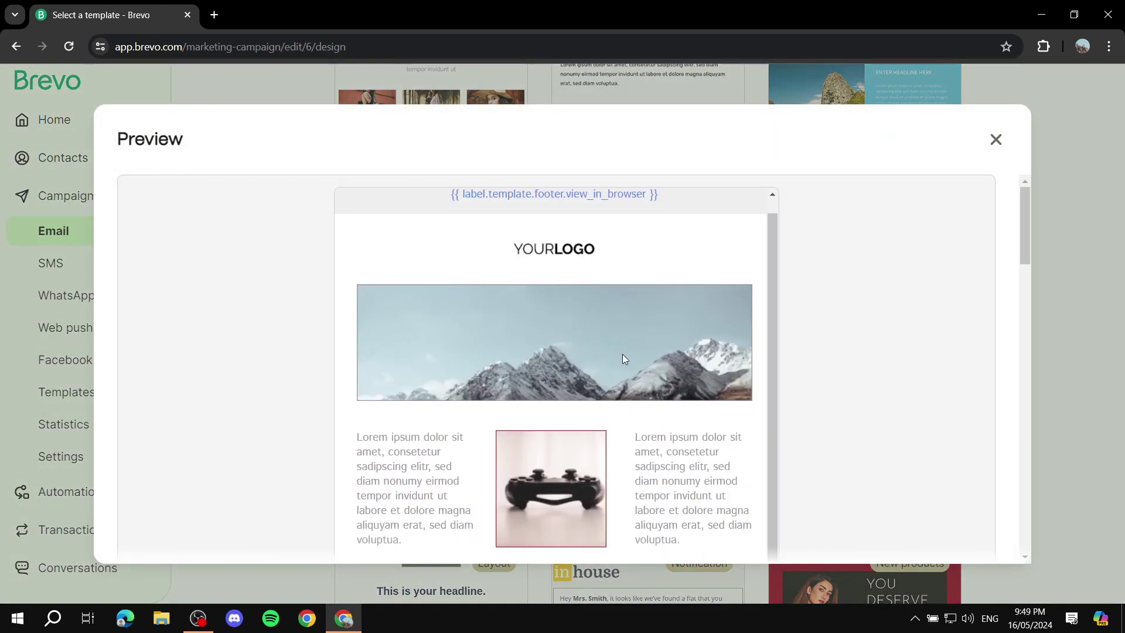
pyautogui.scroll(-15, 710, 412)
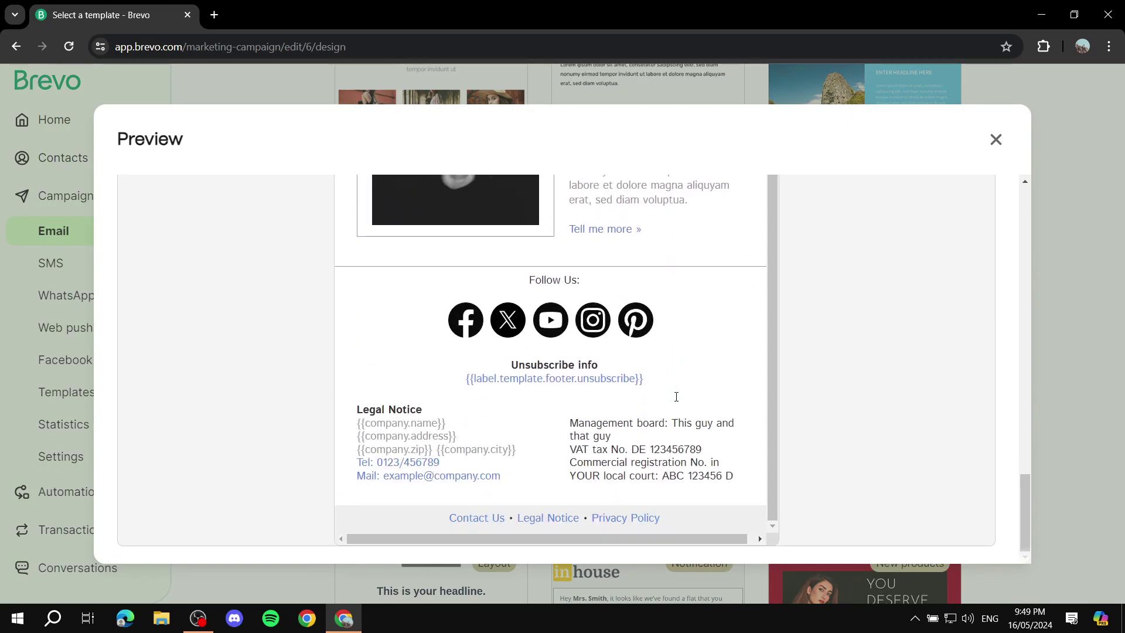
pyautogui.scroll(10, 677, 403)
pyautogui.scroll(5, 678, 403)
pyautogui.click(996, 140)
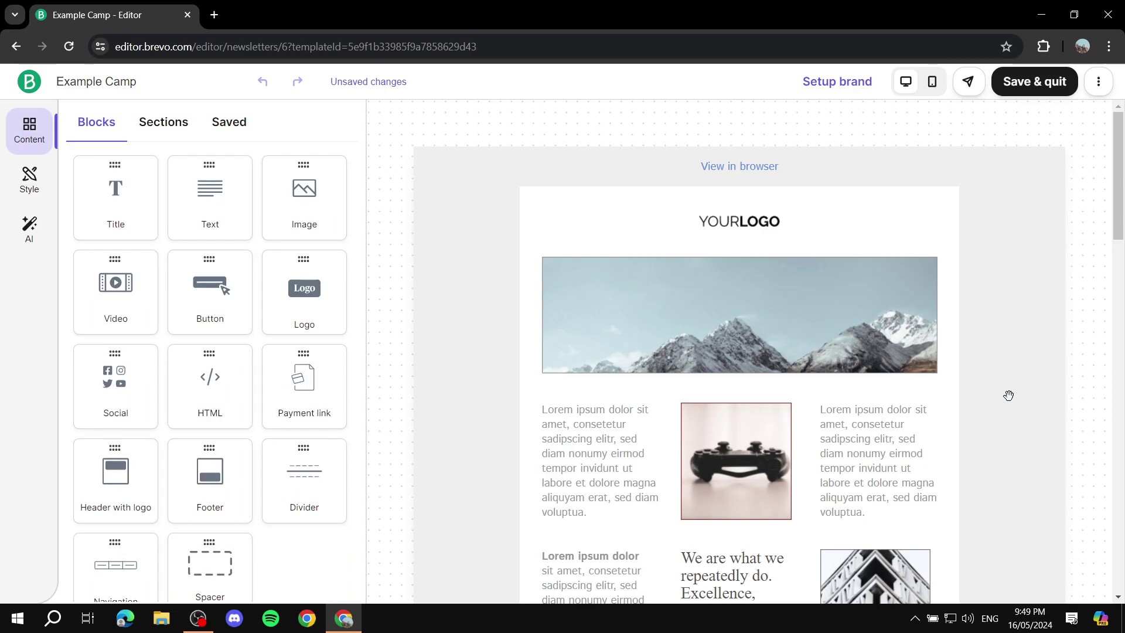
# Step: Inspect the Newspaper design's logo row and YOURLOGO block without changing them
pyautogui.moveTo(756, 263)
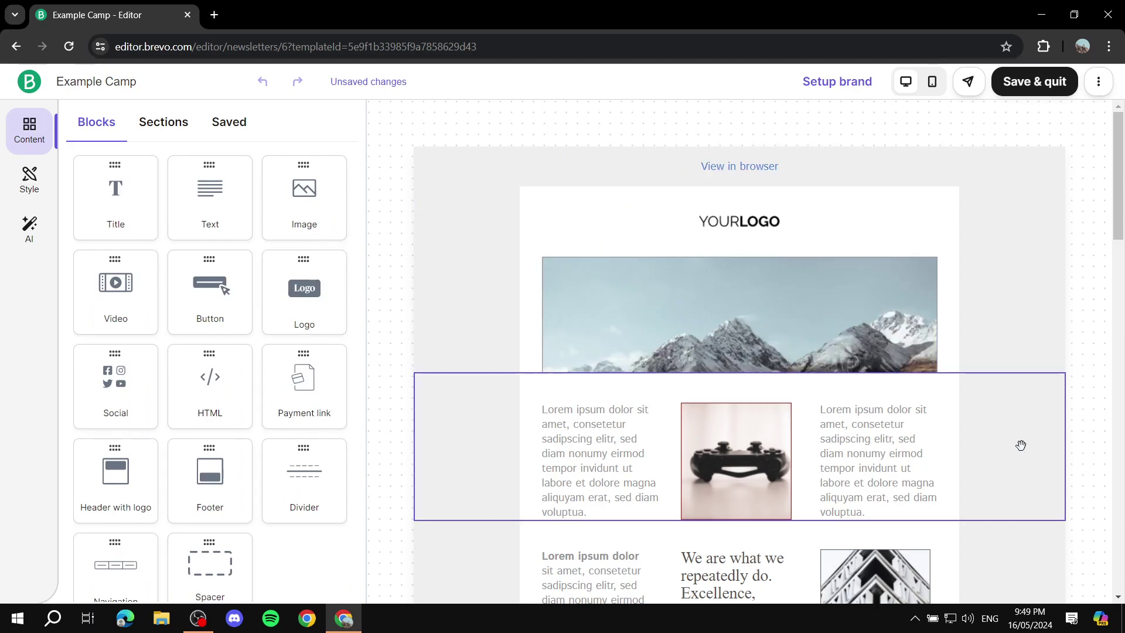
pyautogui.scroll(-10, 929, 359)
pyautogui.scroll(8, 1032, 400)
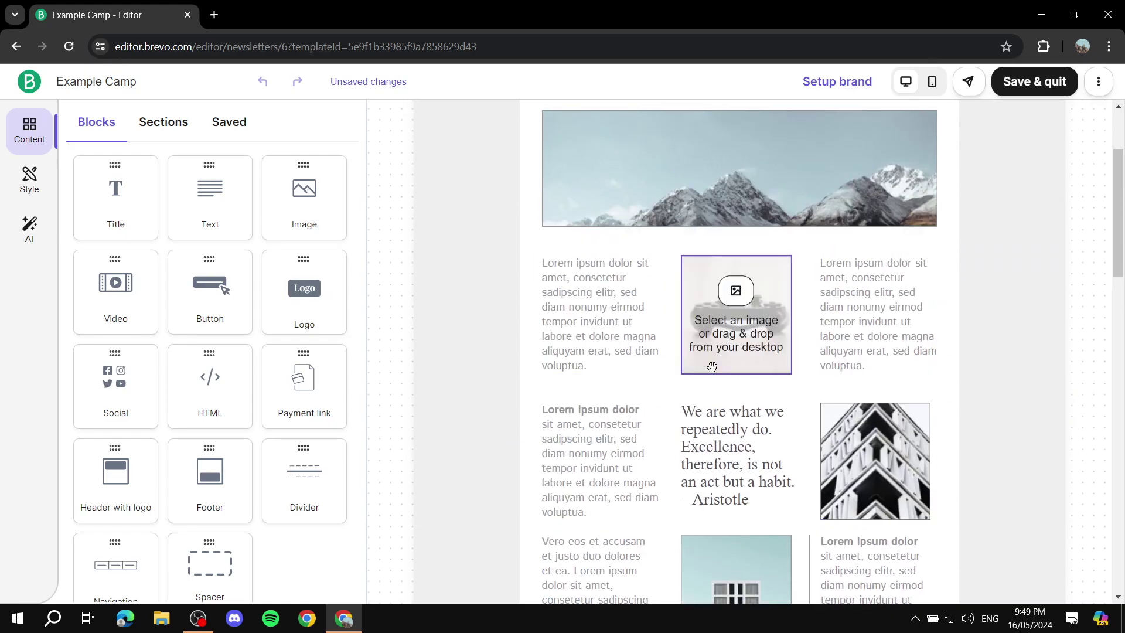
pyautogui.scroll(3, 779, 328)
pyautogui.scroll(-2, 739, 431)
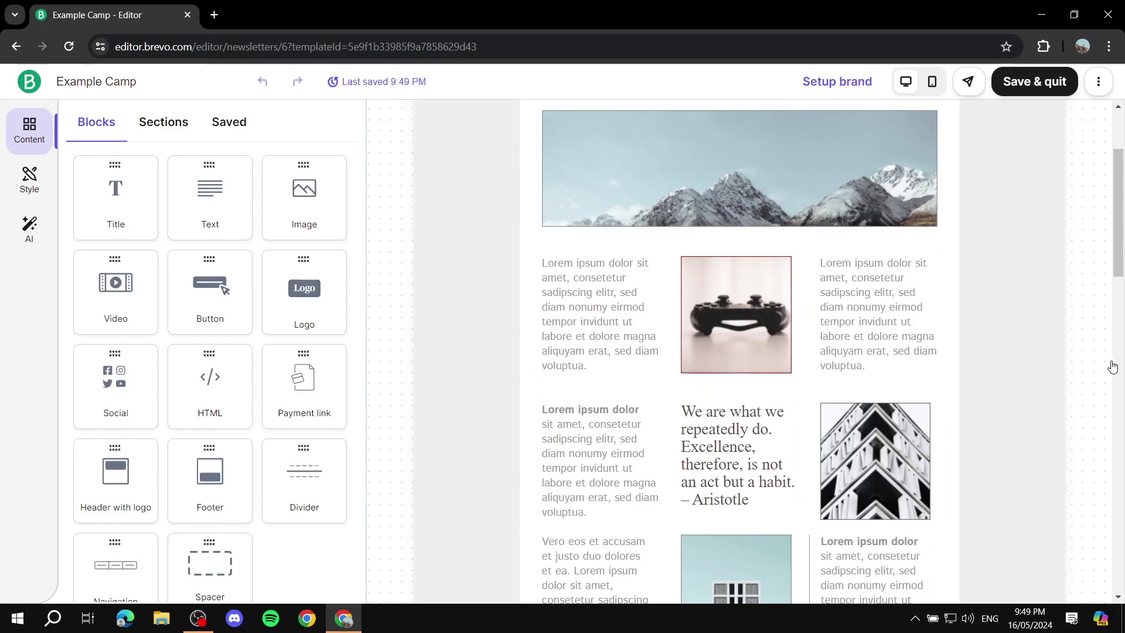
pyautogui.scroll(3, 669, 294)
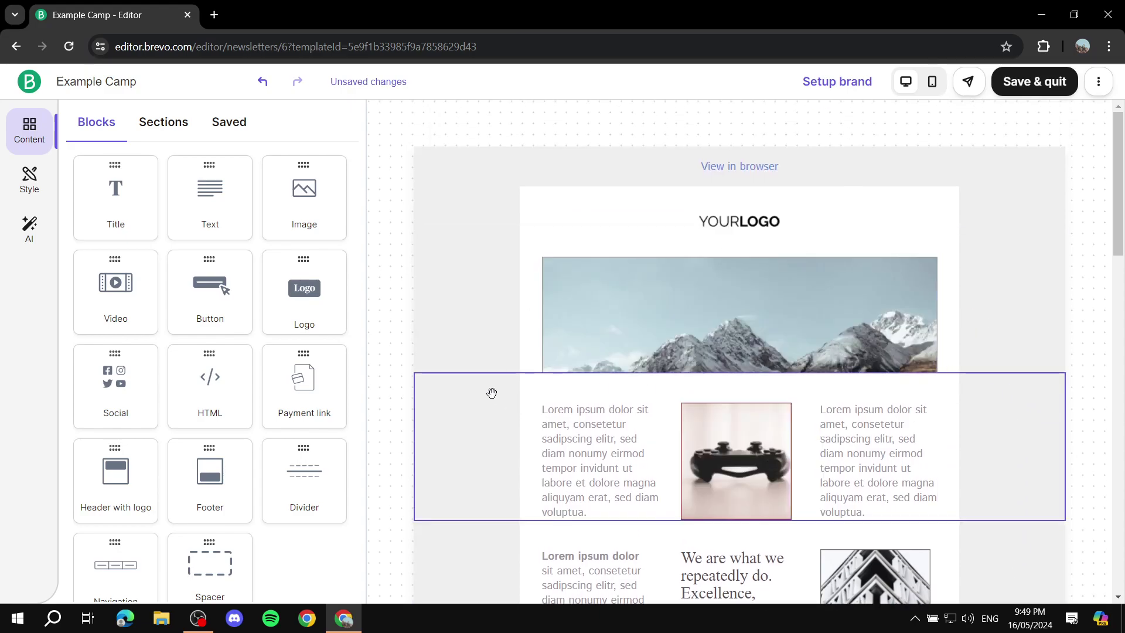
pyautogui.click(606, 220)
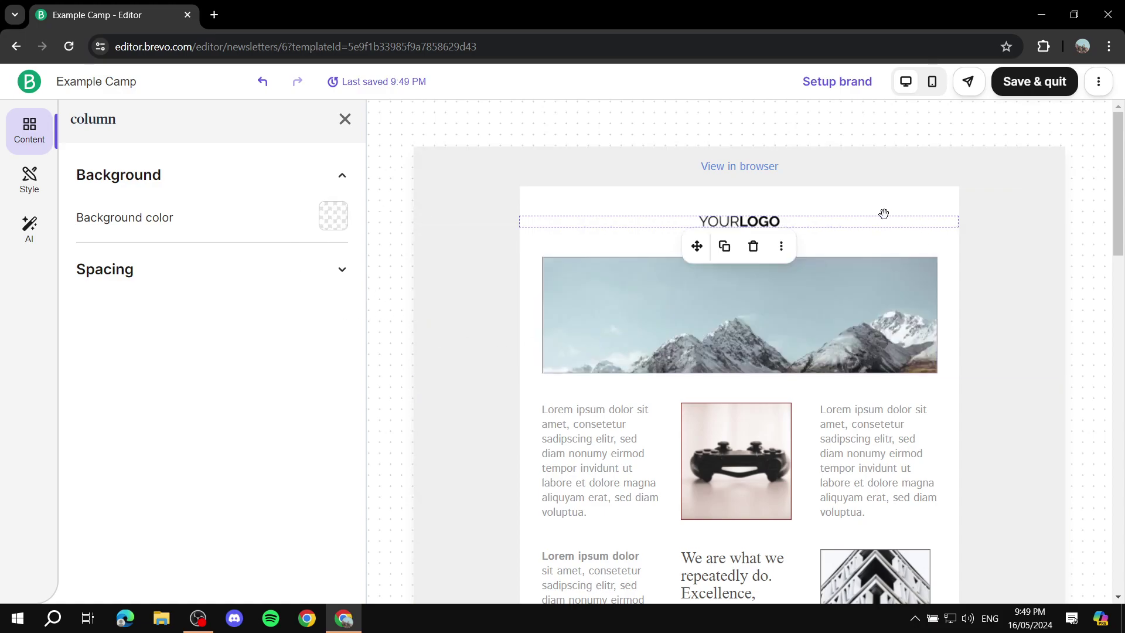
pyautogui.click(754, 220)
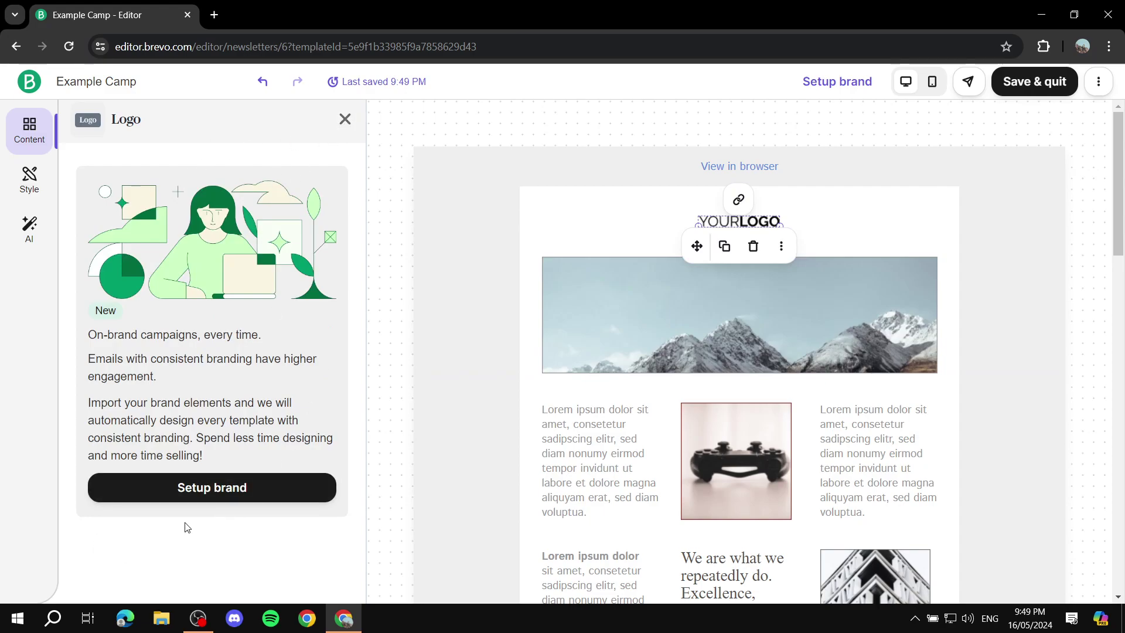
pyautogui.click(344, 121)
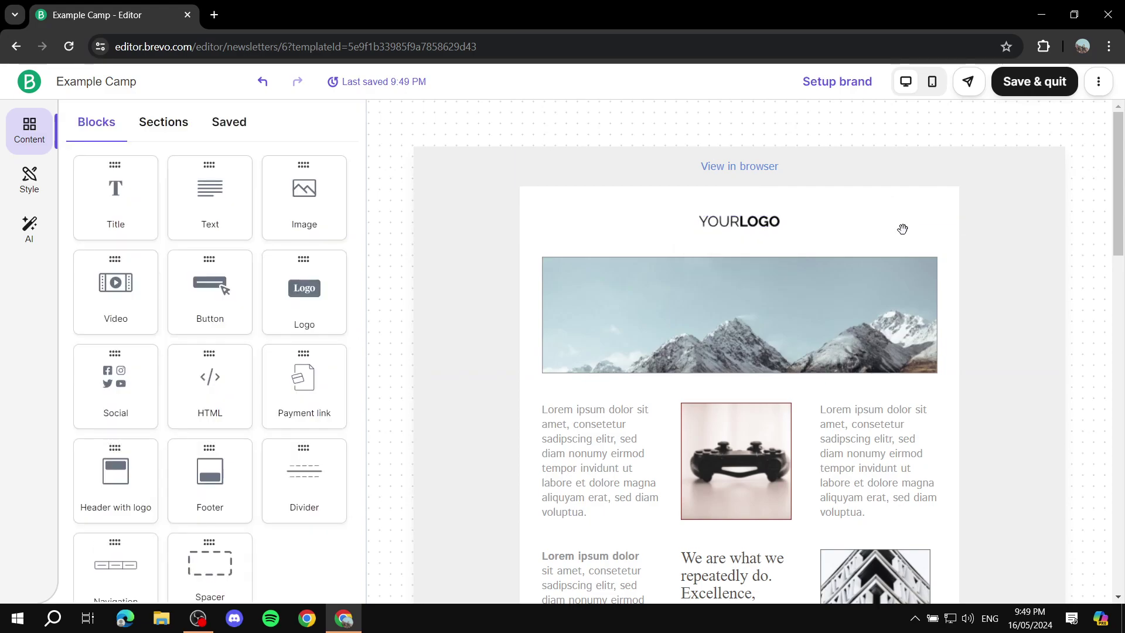
pyautogui.scroll(-1, 503, 312)
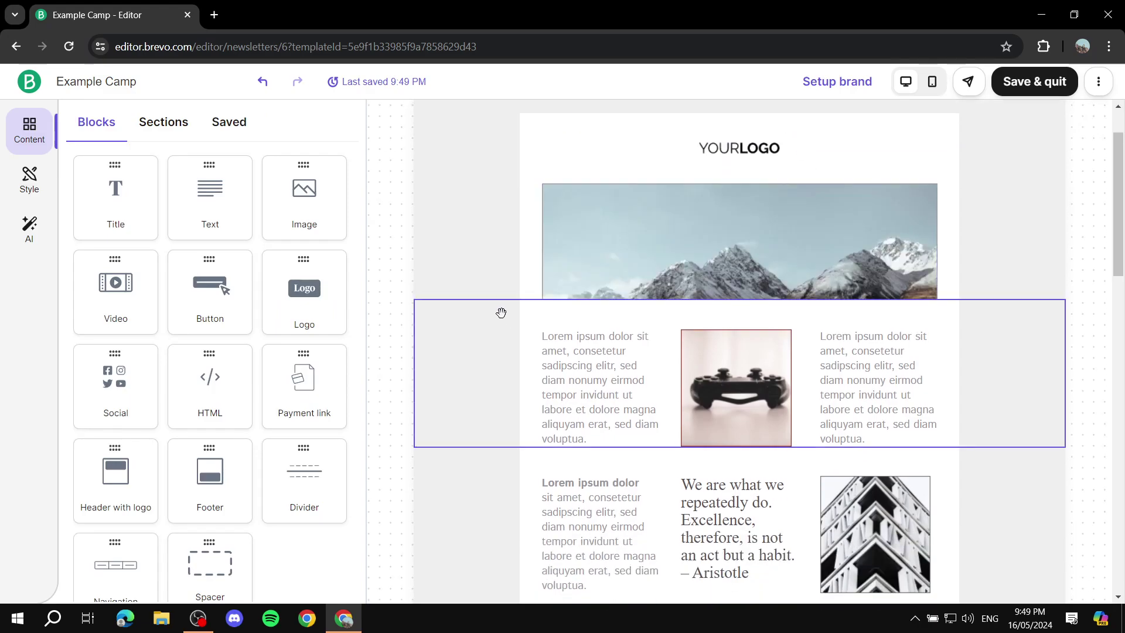
# Step: Give the mountain banner and text-image-text rows a black background
pyautogui.click(507, 272)
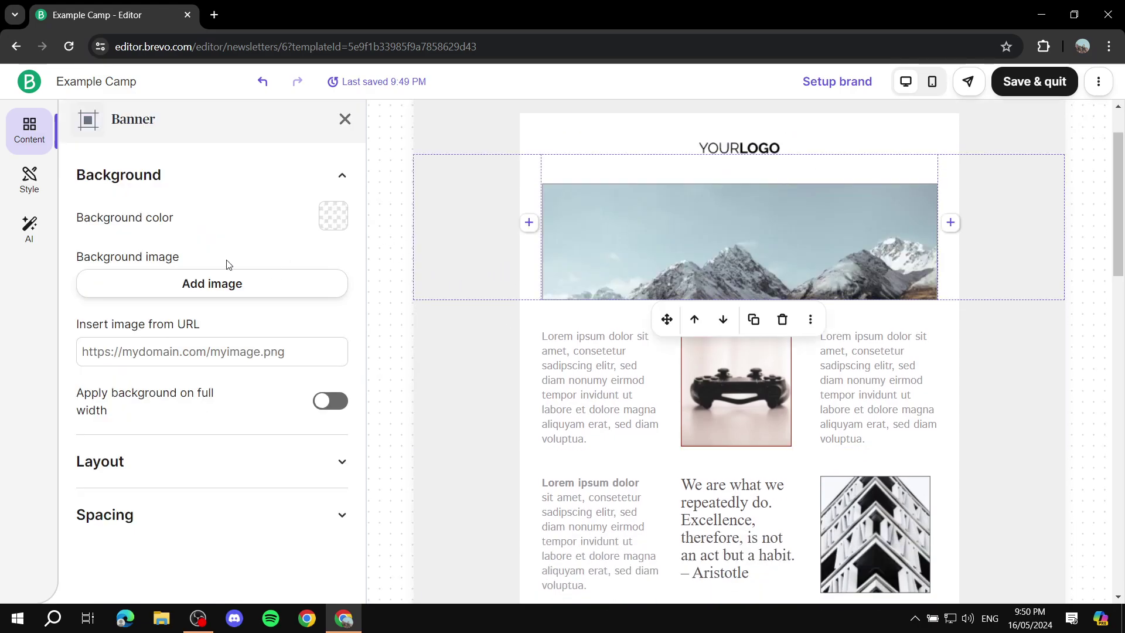
pyautogui.click(329, 217)
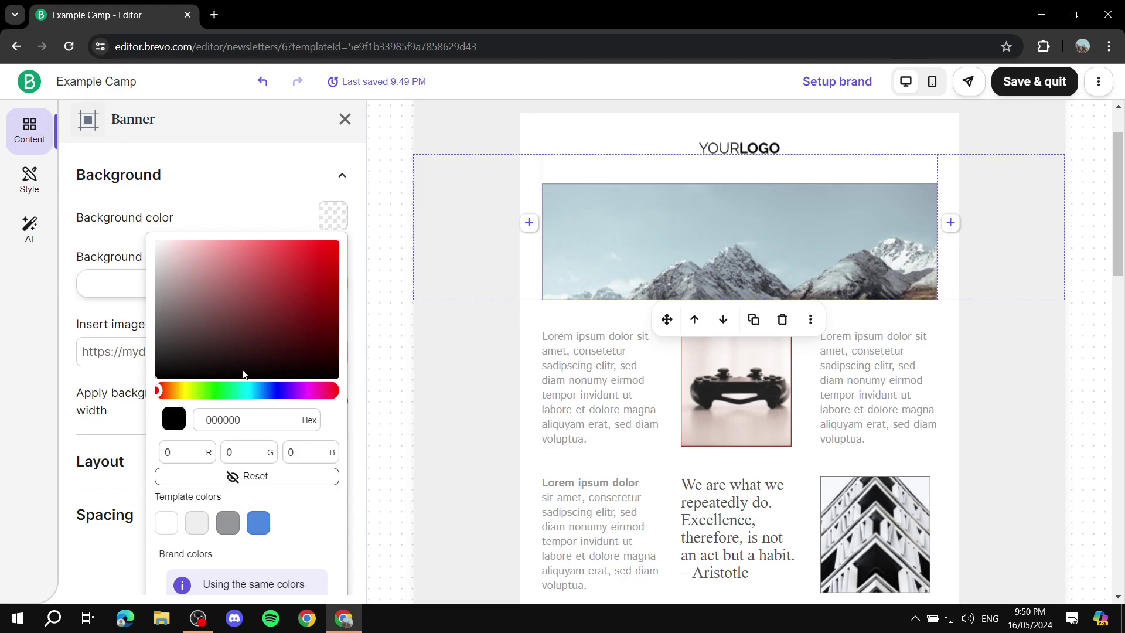
pyautogui.click(164, 390)
pyautogui.click(432, 357)
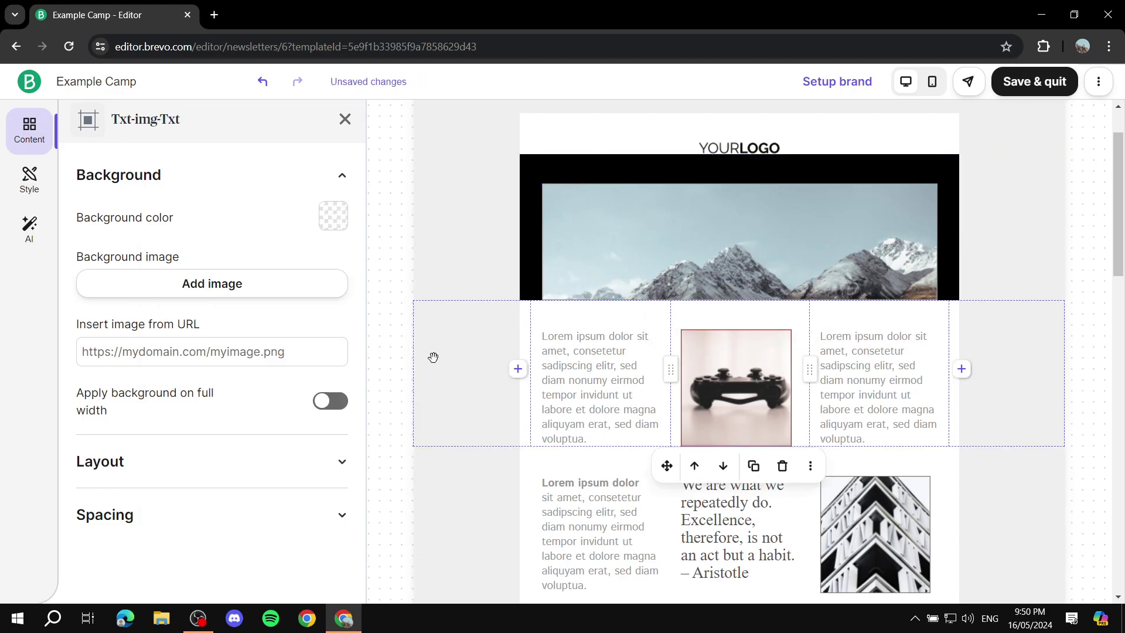
pyautogui.scroll(1, 467, 329)
pyautogui.scroll(-2, 378, 256)
pyautogui.click(331, 216)
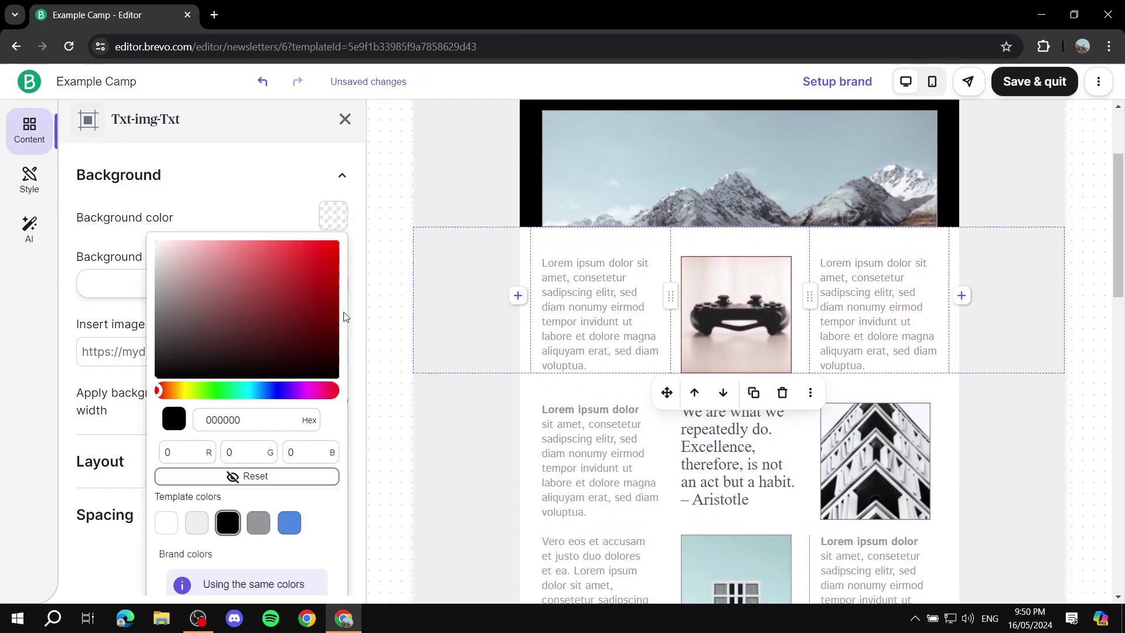
pyautogui.click(160, 375)
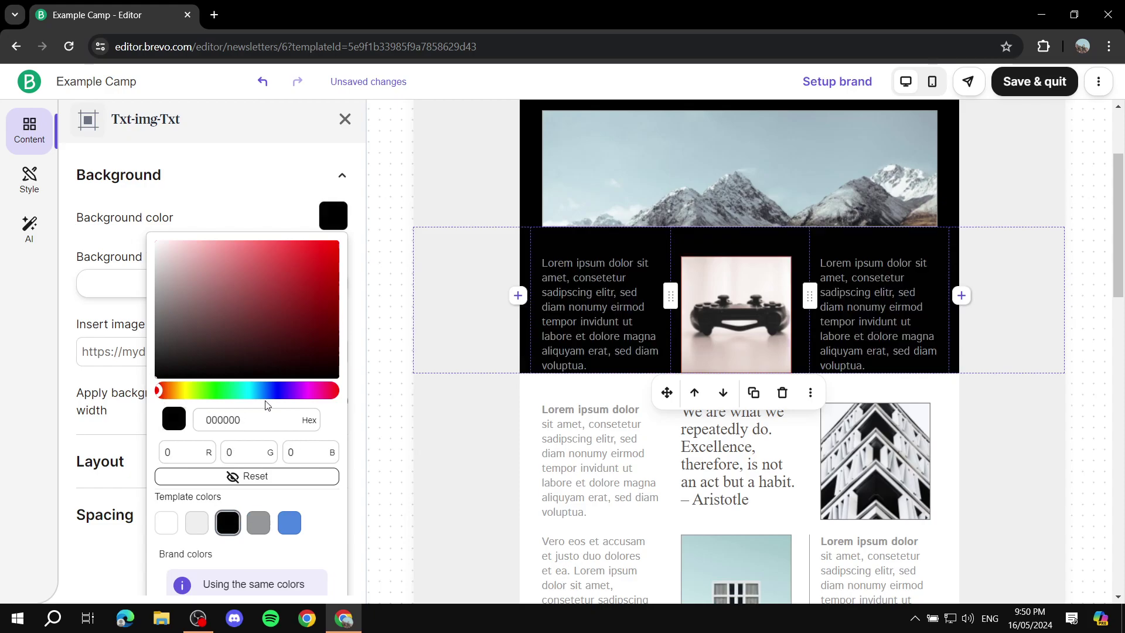
# Step: Set the quote row background to maroon 710000 and the text-image-text row to red EC0000
pyautogui.click(479, 420)
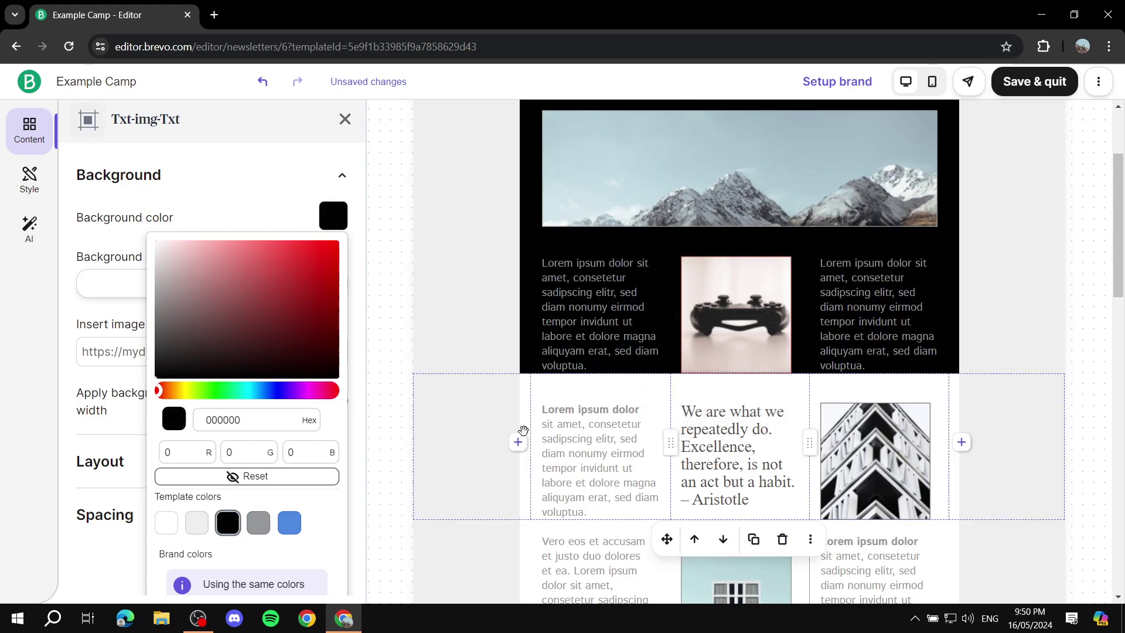
pyautogui.click(343, 225)
pyautogui.click(335, 319)
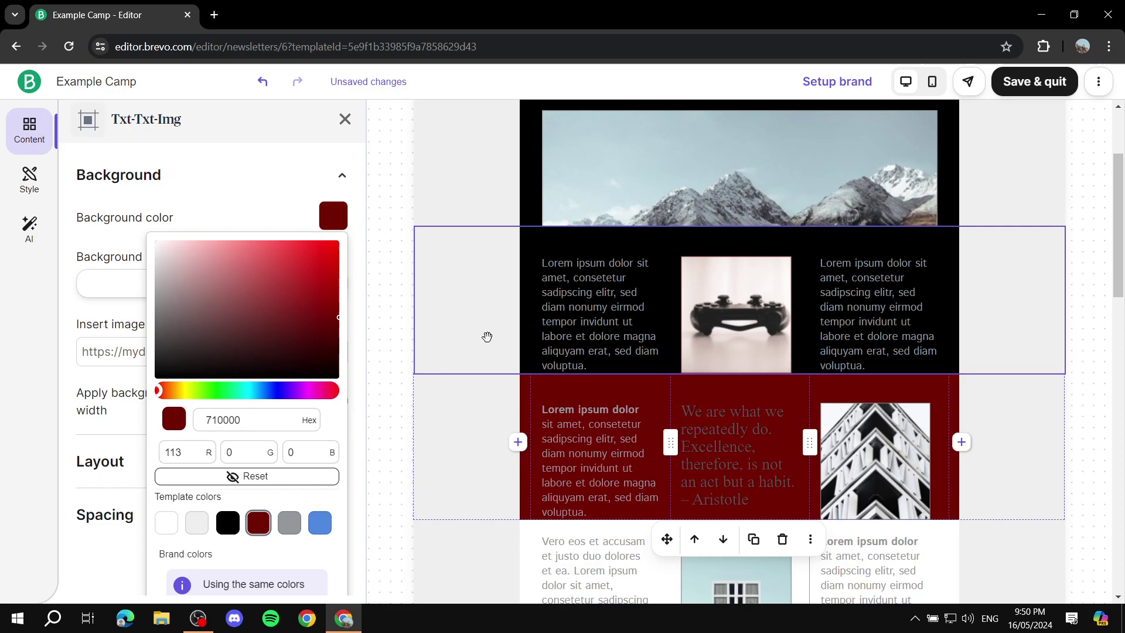
pyautogui.click(435, 244)
pyautogui.click(342, 228)
pyautogui.click(338, 251)
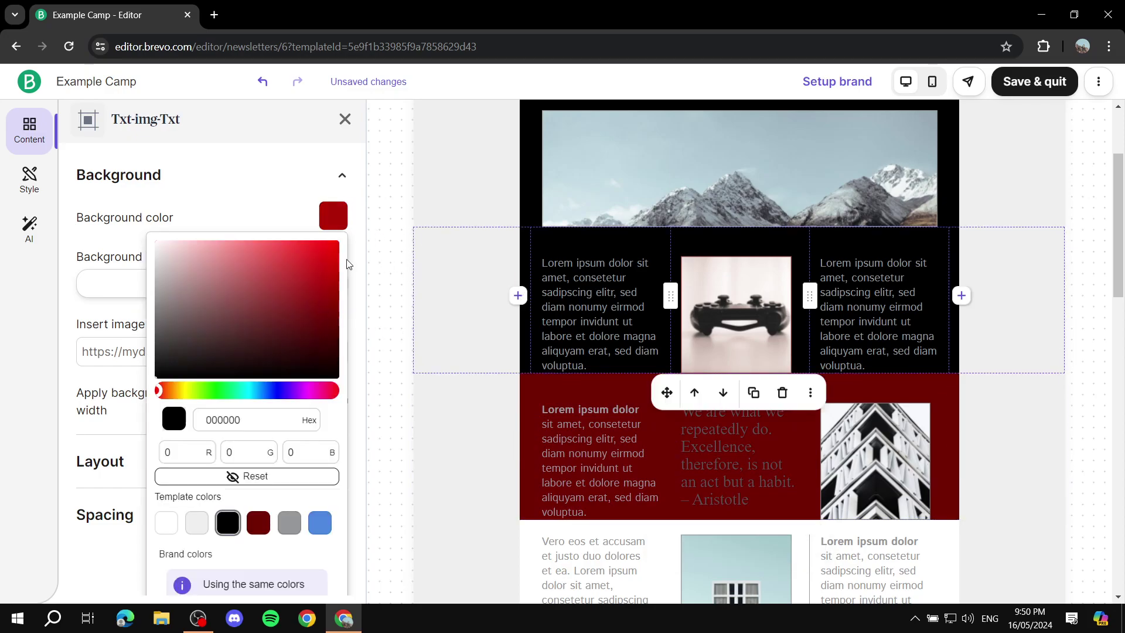
# Step: Recolour the banner background pale yellow FBFF85 and the three-column row magenta FF00EA
pyautogui.click(450, 184)
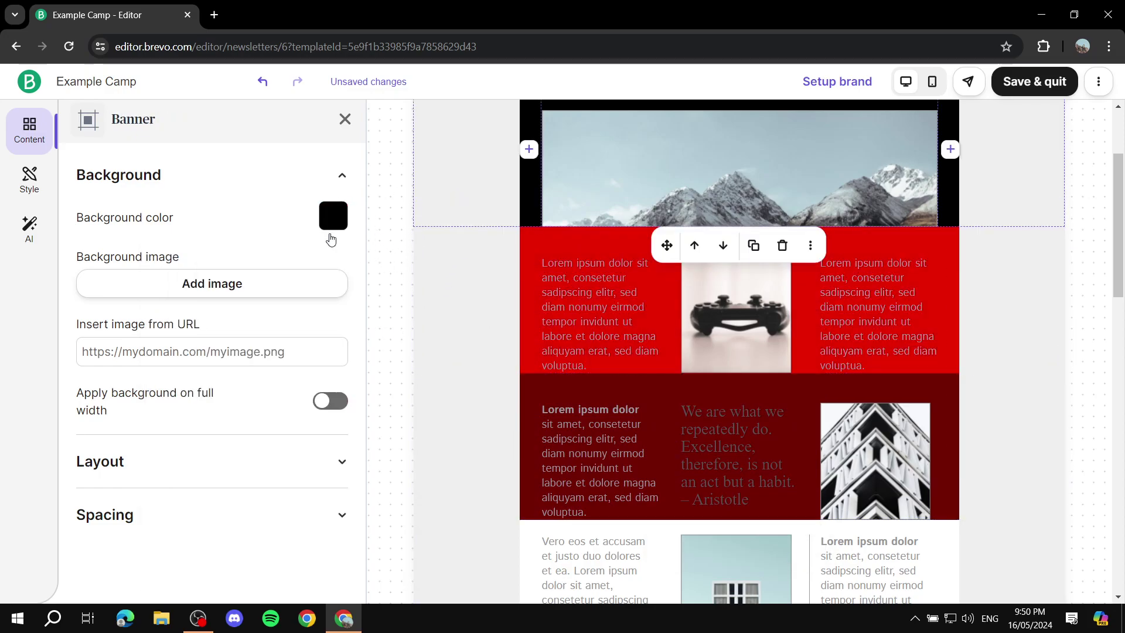
pyautogui.click(346, 225)
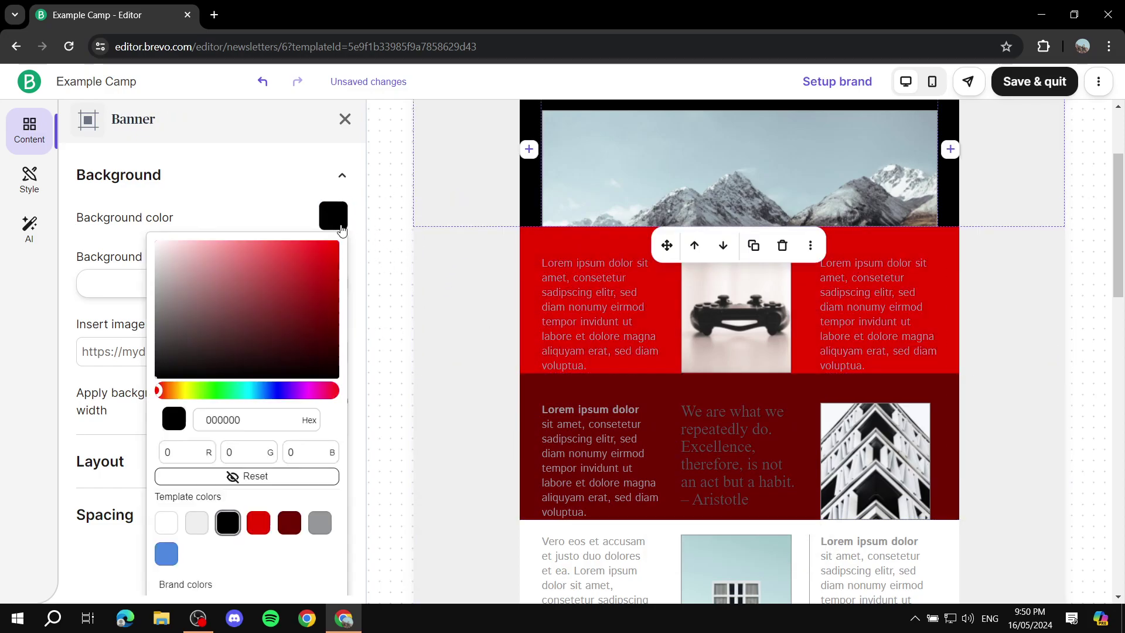
pyautogui.click(186, 388)
pyautogui.moveTo(262, 245); pyautogui.dragTo(245, 235)
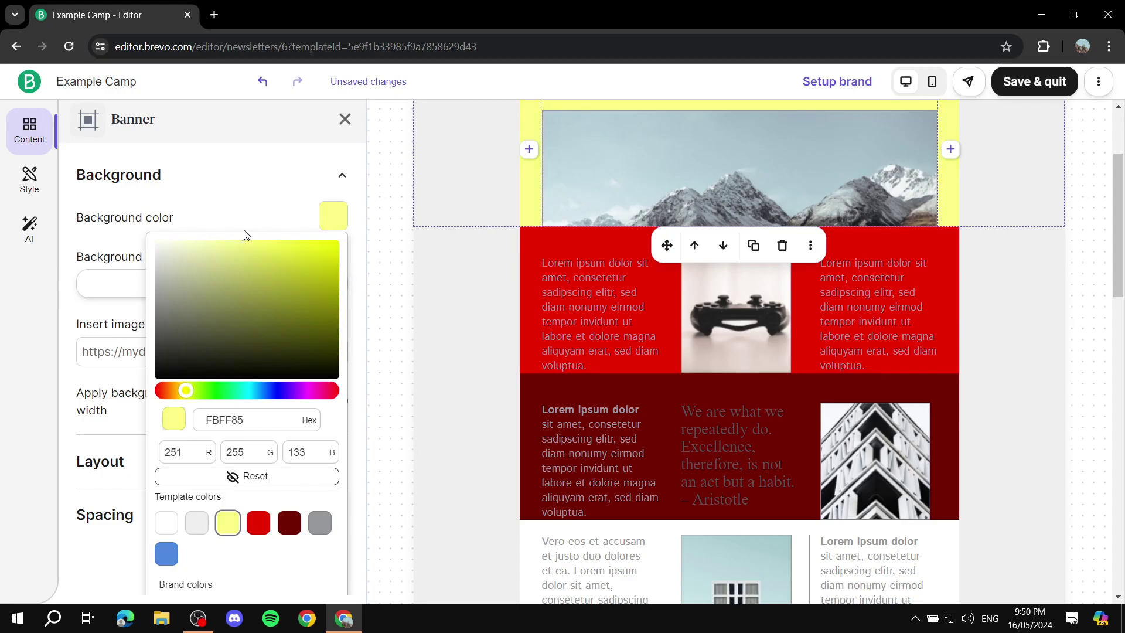
pyautogui.click(430, 309)
pyautogui.scroll(-5, 429, 324)
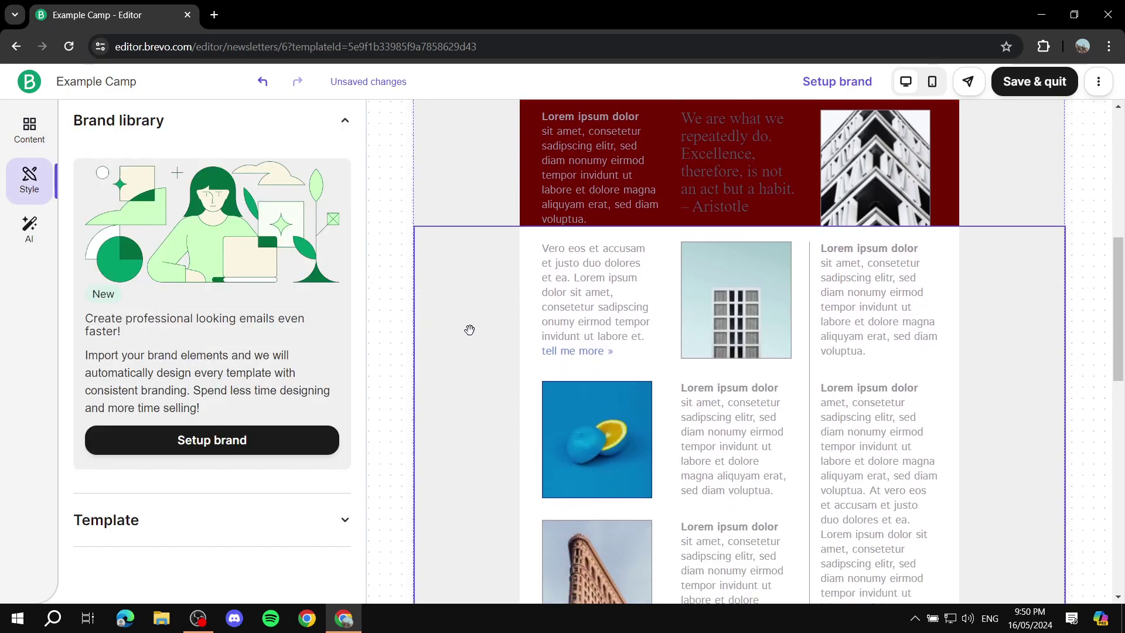
pyautogui.click(470, 329)
pyautogui.click(334, 216)
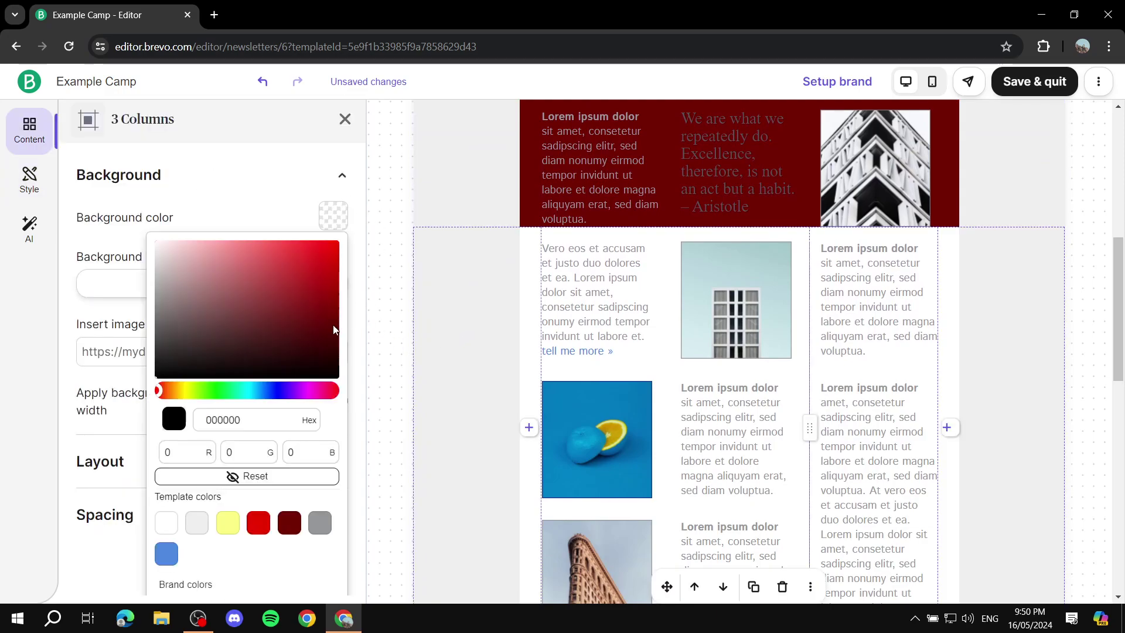
pyautogui.click(307, 391)
pyautogui.moveTo(314, 282); pyautogui.dragTo(339, 240)
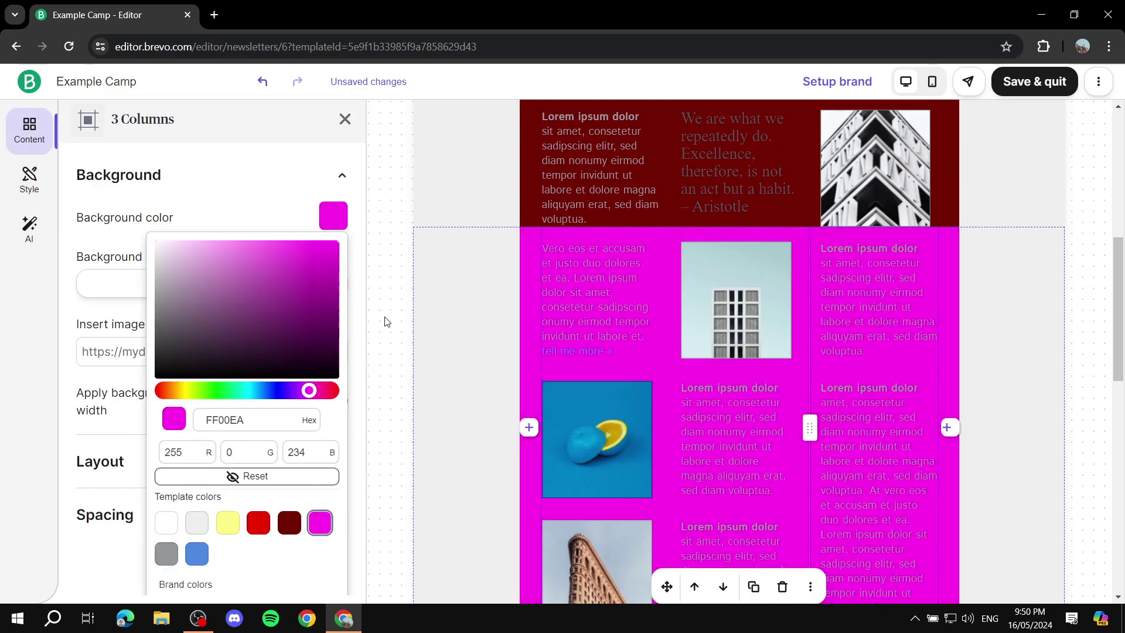
pyautogui.scroll(-8, 490, 338)
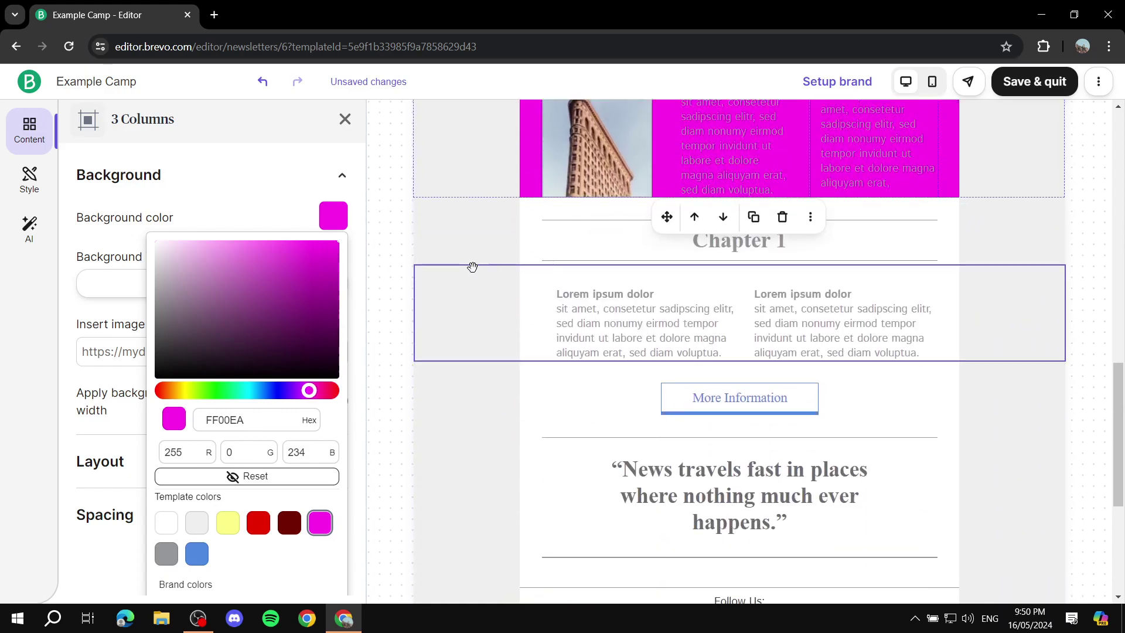
pyautogui.click(469, 268)
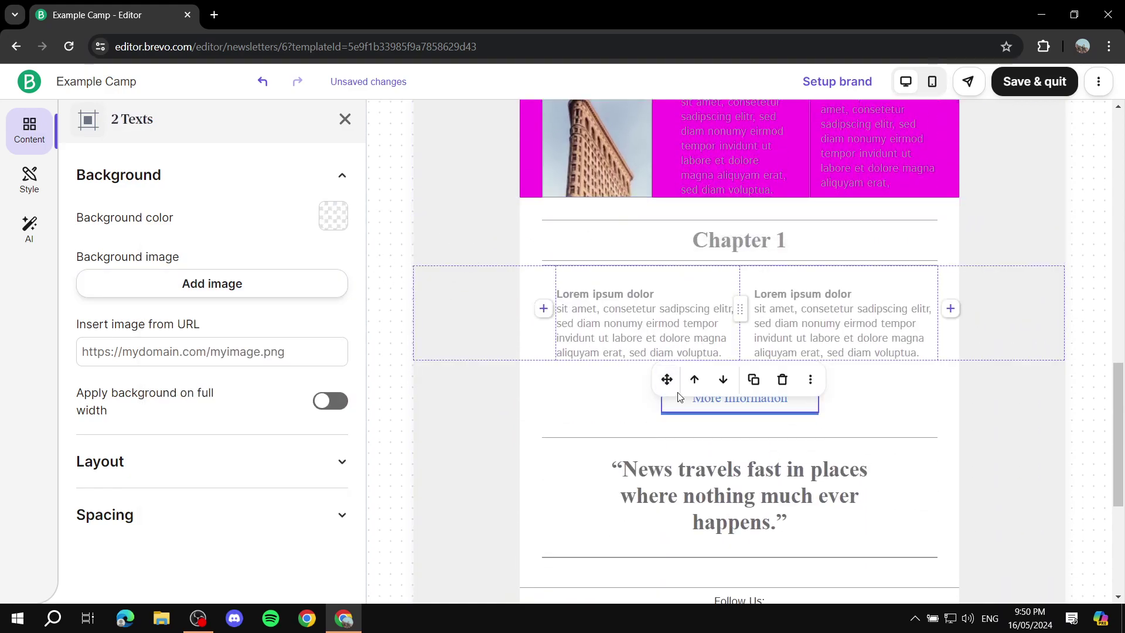
pyautogui.scroll(6, 1109, 281)
pyautogui.scroll(9, 1109, 282)
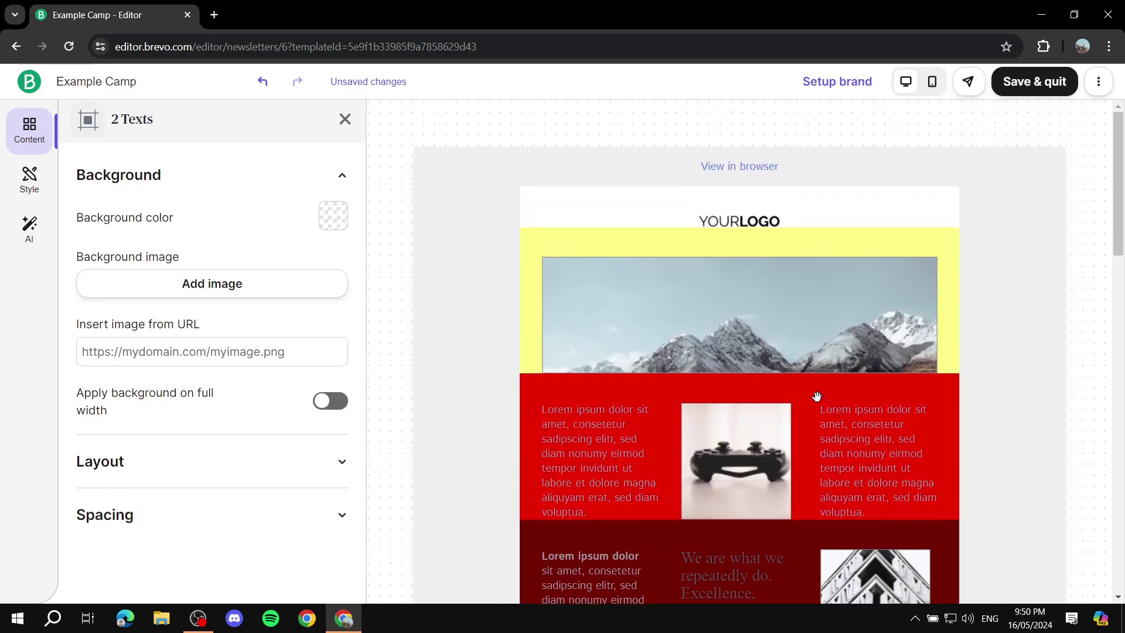
pyautogui.scroll(-15, 970, 261)
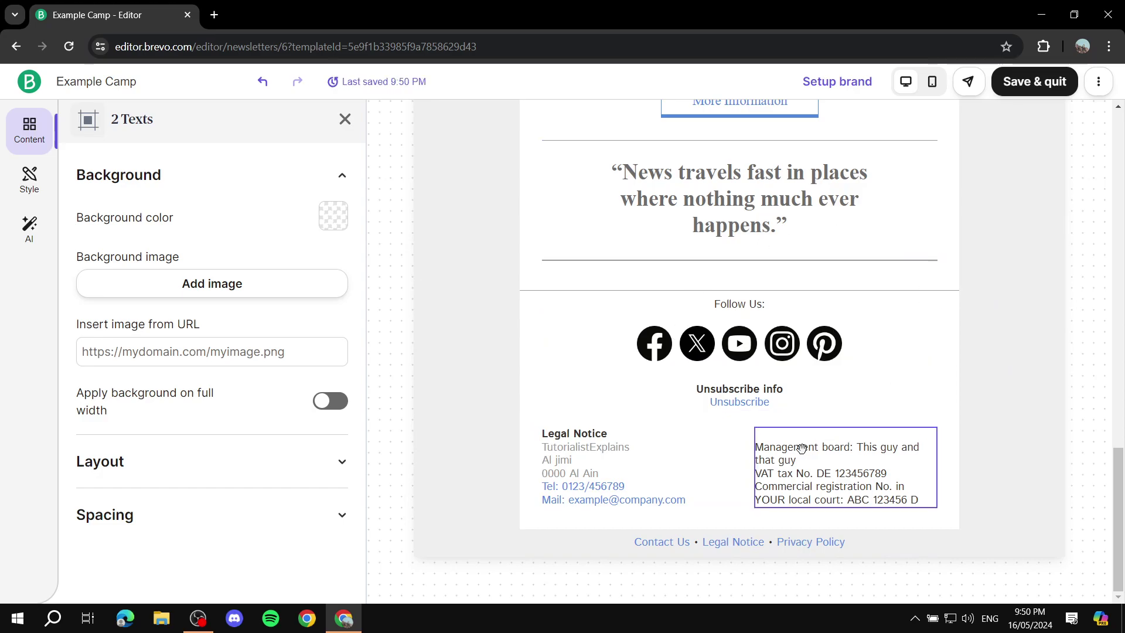
pyautogui.scroll(5, 729, 452)
pyautogui.scroll(10, 785, 449)
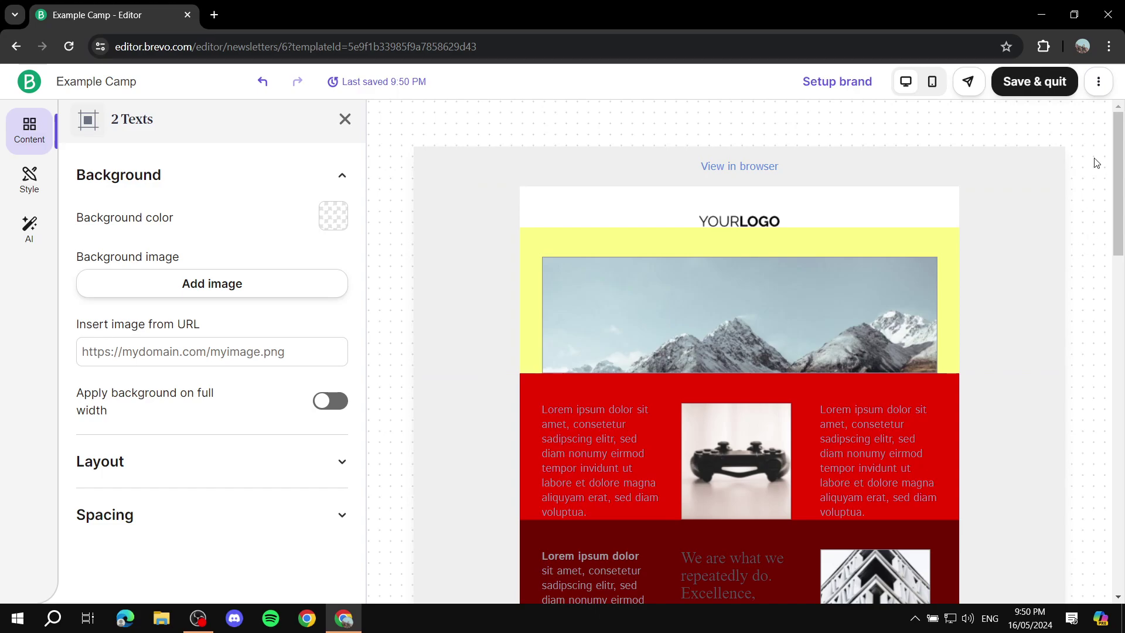
# Step: Save the recoloured Example Camp design as a new template called 'My Template'
pyautogui.click(1097, 86)
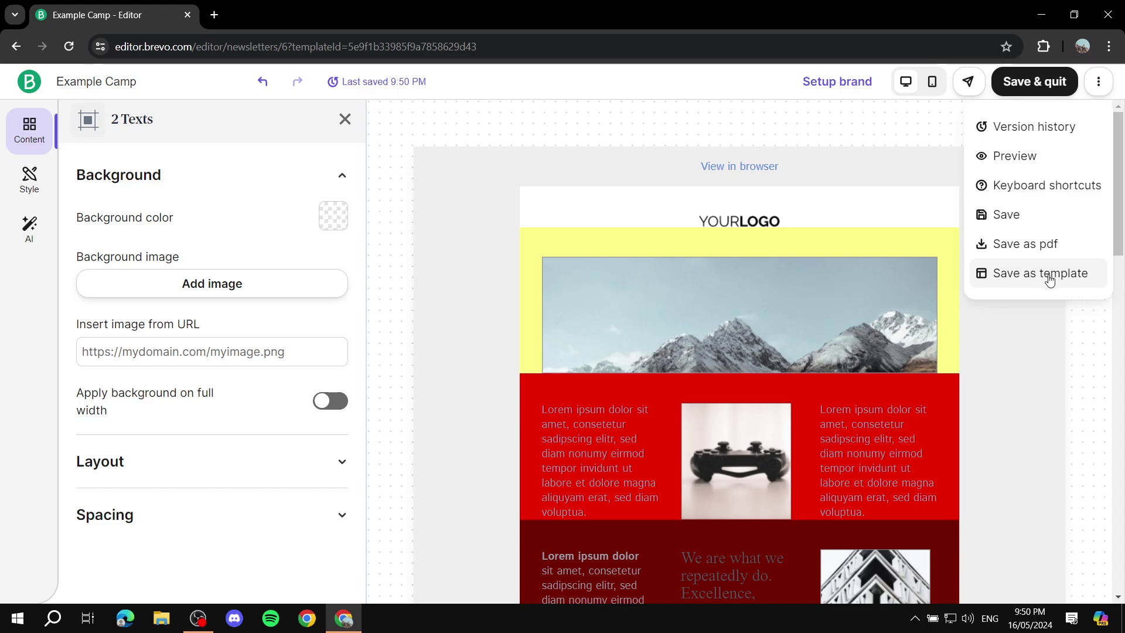
pyautogui.click(1024, 275)
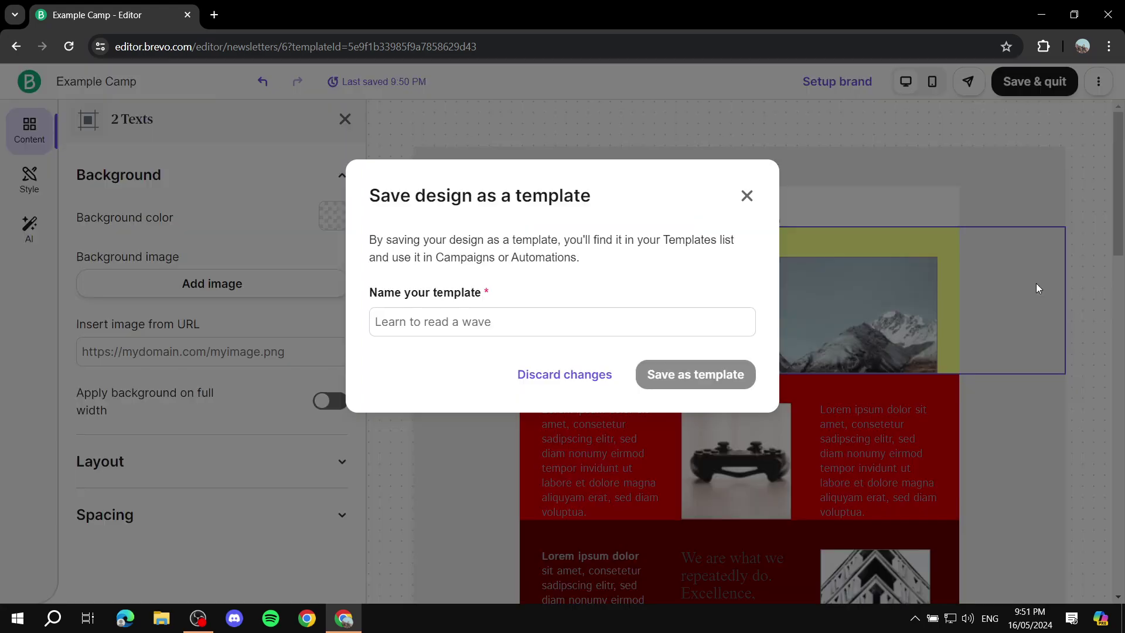
pyautogui.click(605, 329)
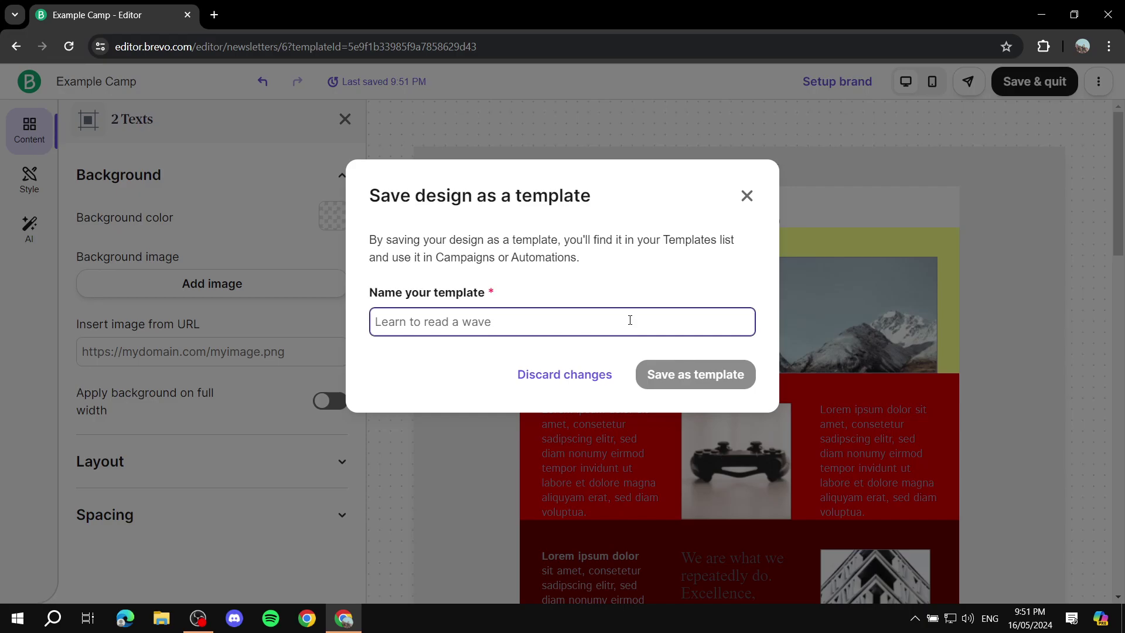
pyautogui.write('My Template')
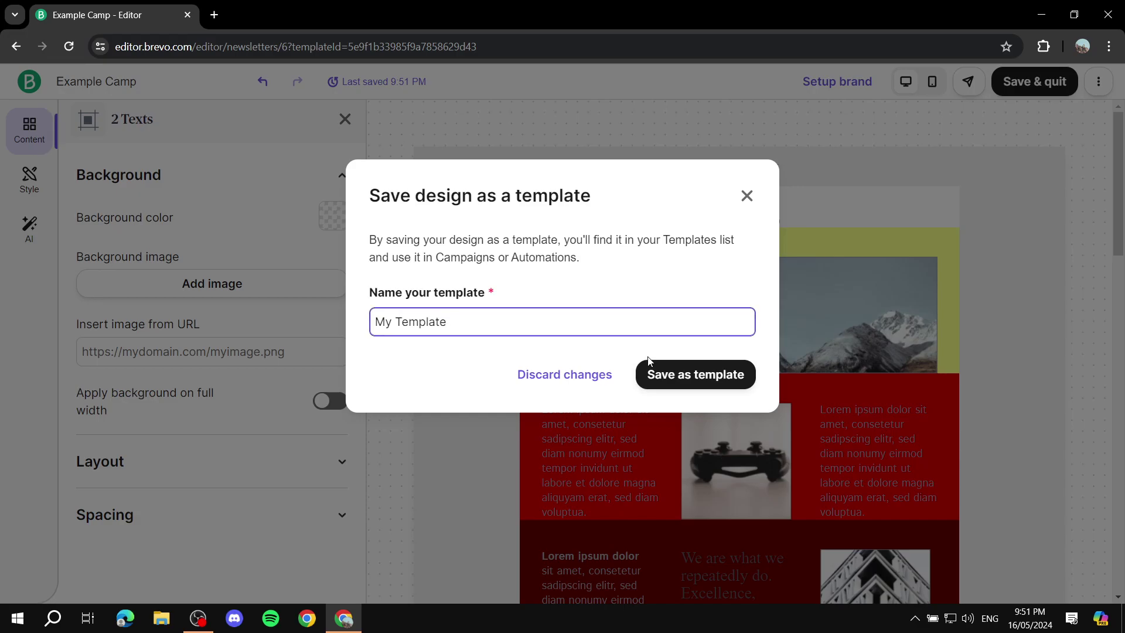
pyautogui.click(668, 376)
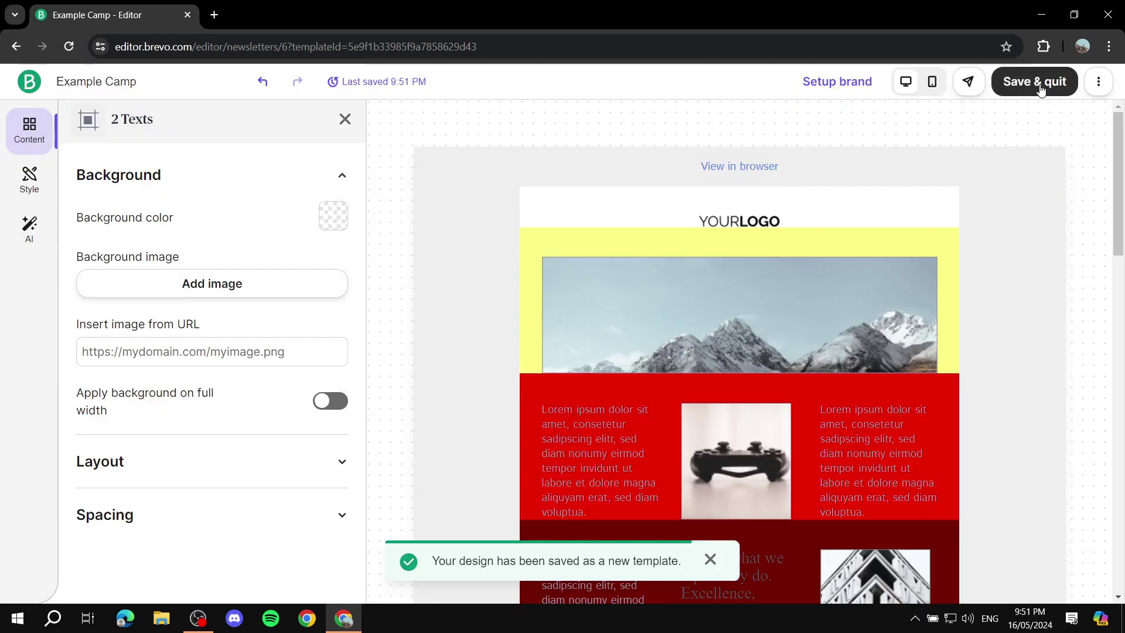
# Step: Save and quit the recoloured email, then navigate back to the Example Camp overview
pyautogui.click(1039, 87)
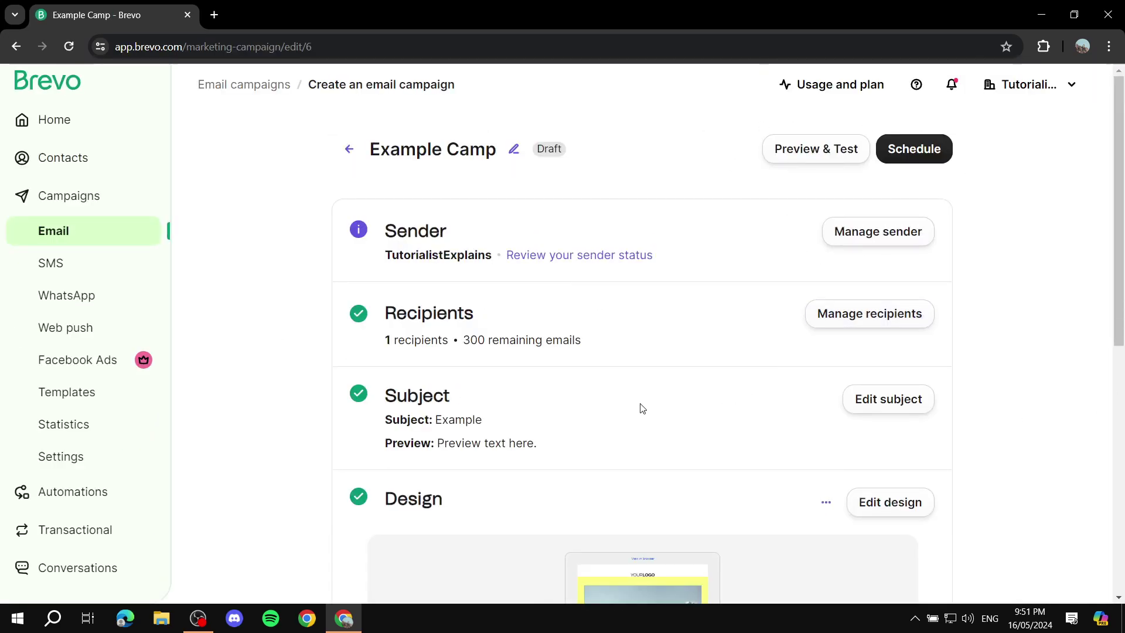
pyautogui.scroll(-3, 460, 414)
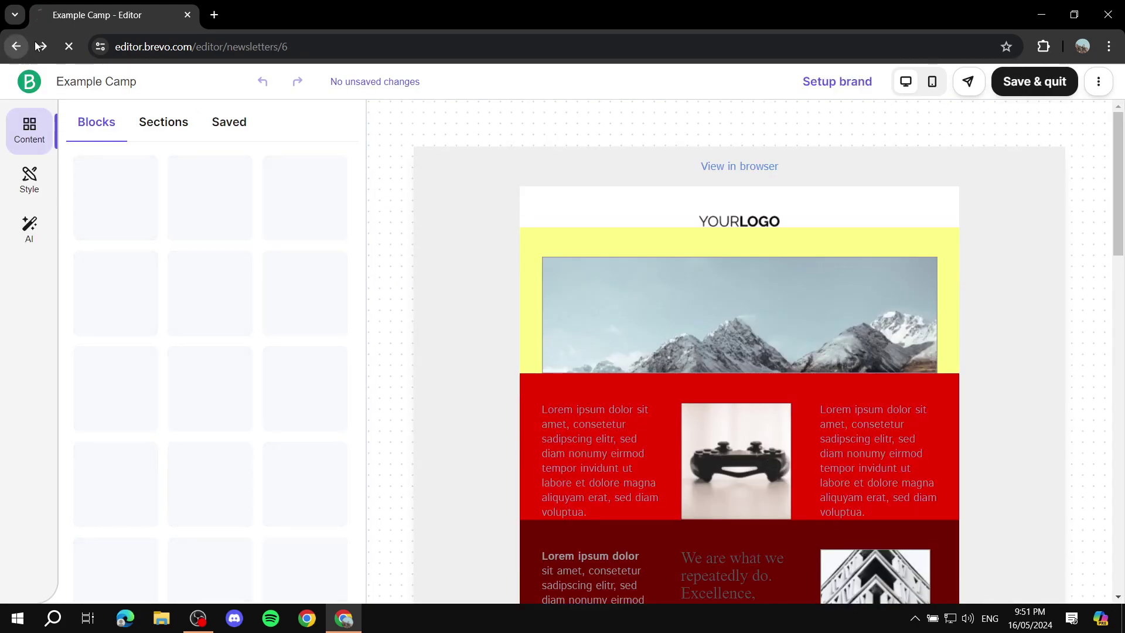
pyautogui.click(16, 46)
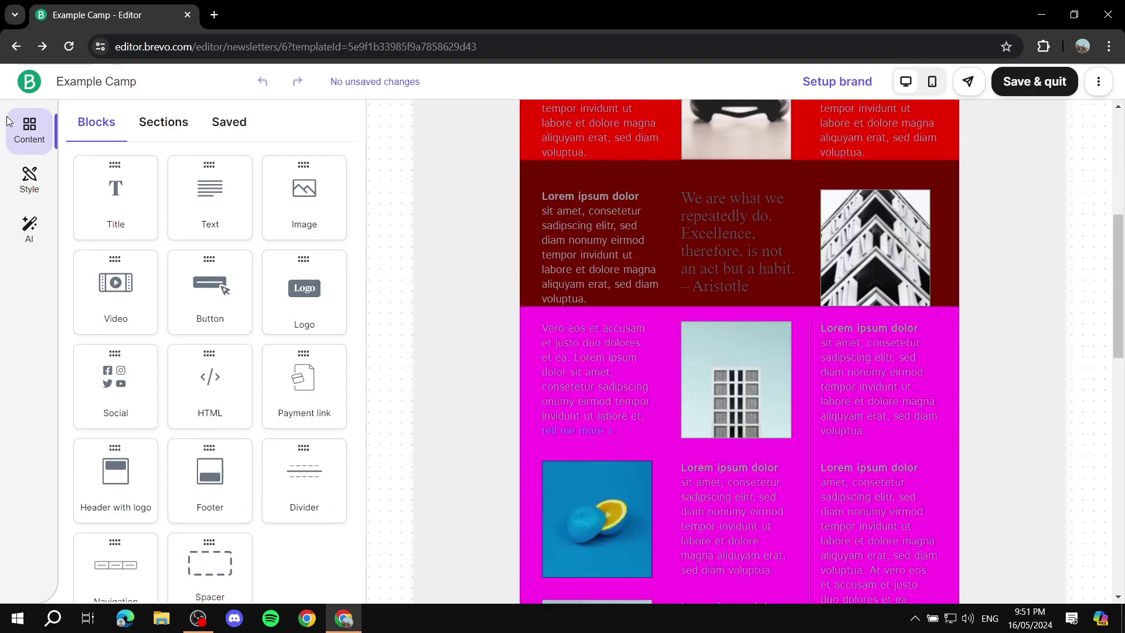
pyautogui.click(16, 46)
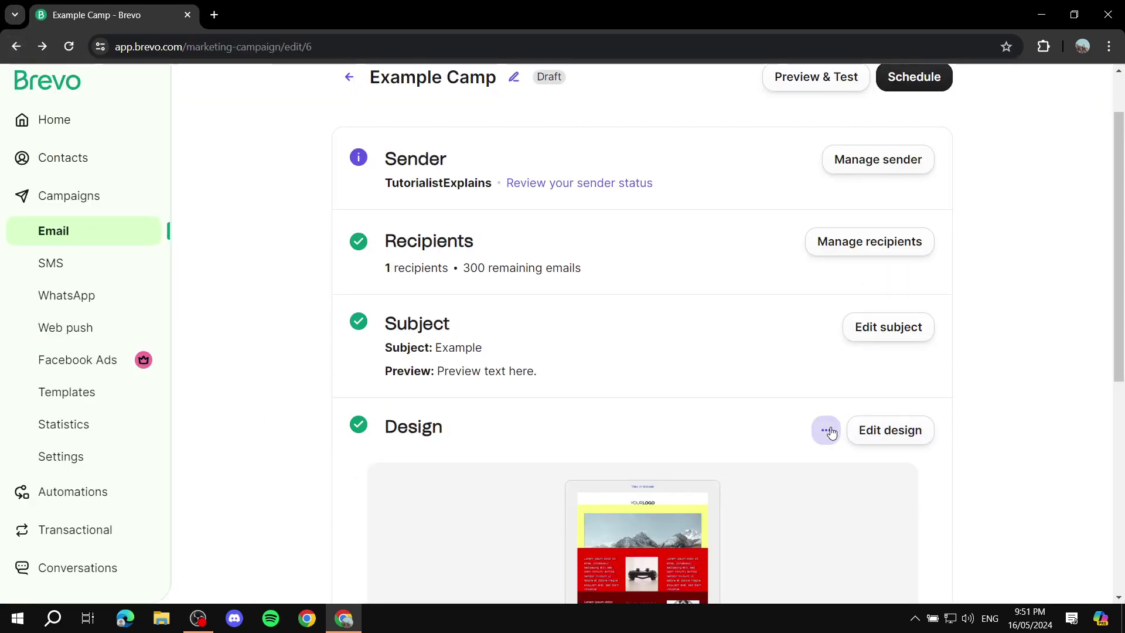
# Step: Reset the Example Camp email design
pyautogui.click(829, 432)
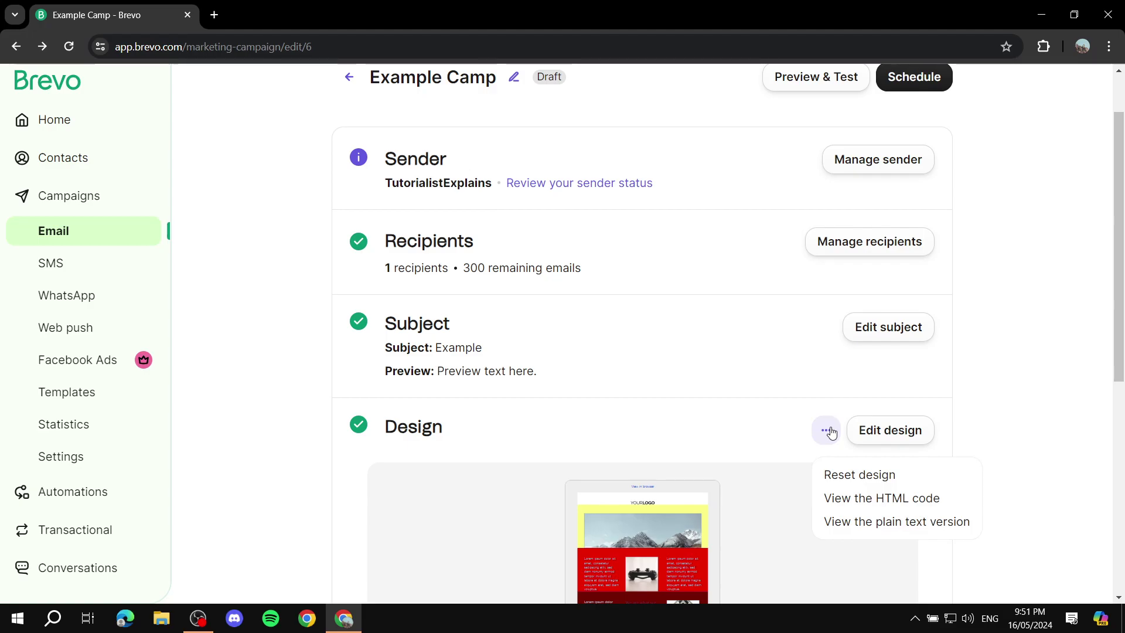
pyautogui.click(857, 474)
pyautogui.click(732, 285)
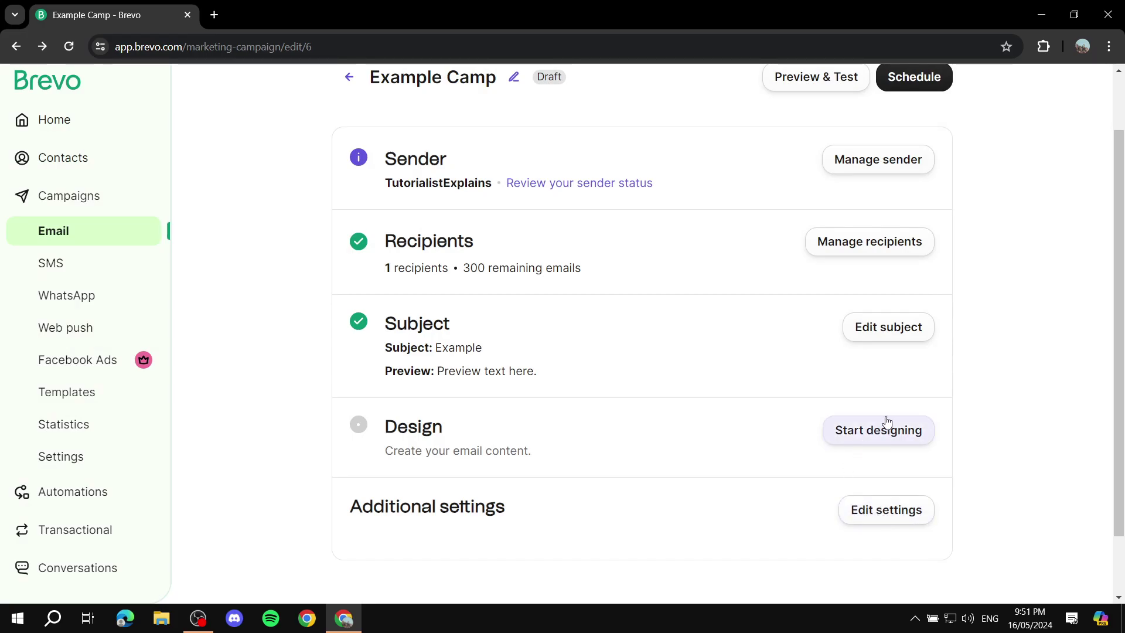
# Step: Start a new design and pick the saved 'My Template' from My templates
pyautogui.click(884, 432)
pyautogui.click(572, 373)
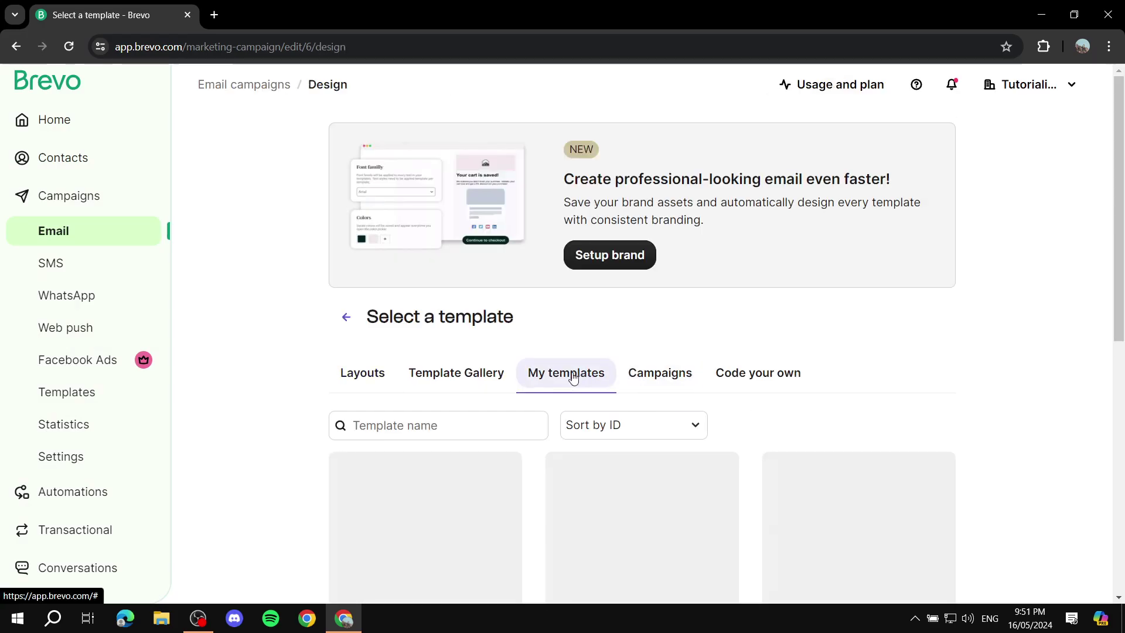
pyautogui.scroll(-9, 675, 373)
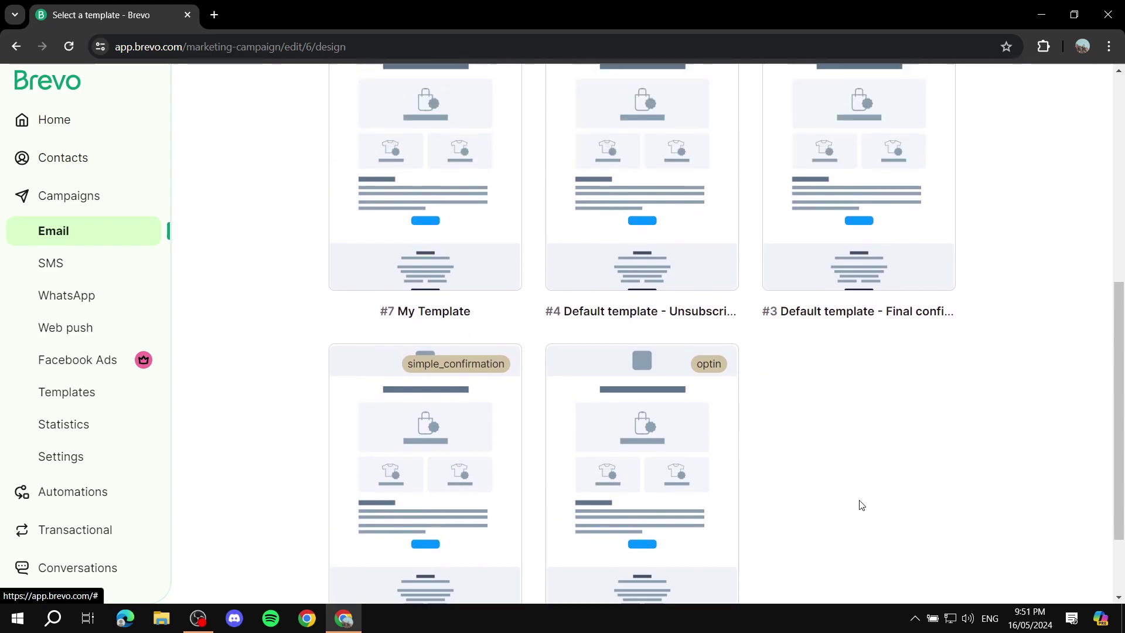
pyautogui.scroll(8, 710, 477)
pyautogui.scroll(-4, 465, 452)
pyautogui.scroll(4, 499, 309)
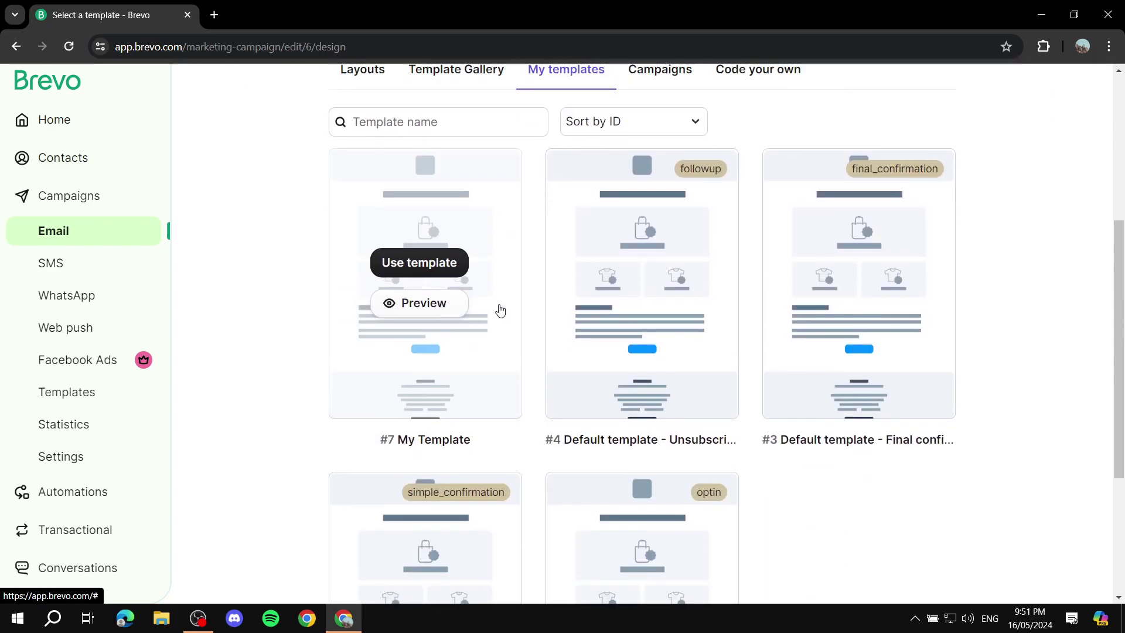
pyautogui.scroll(-5, 595, 301)
pyautogui.scroll(1, 680, 342)
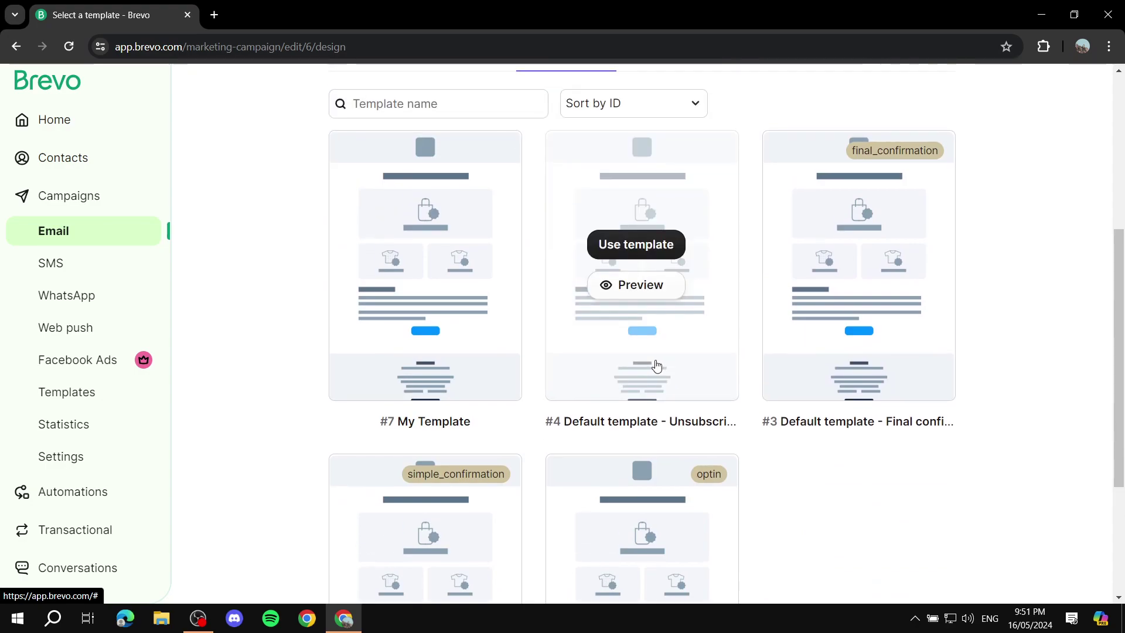
pyautogui.moveTo(427, 258)
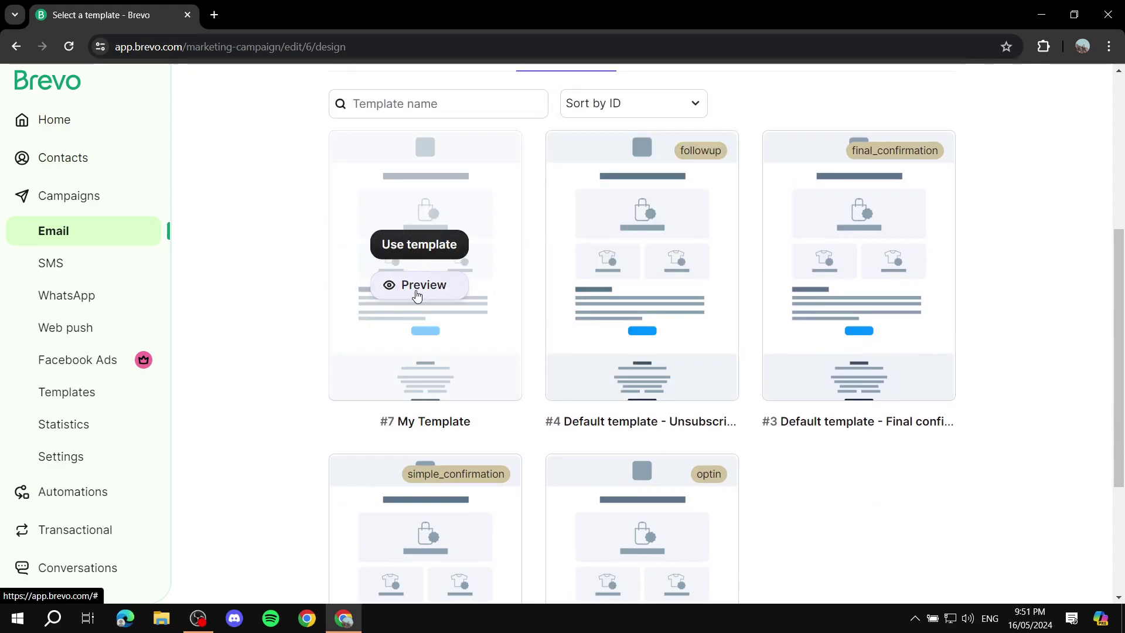
pyautogui.click(419, 246)
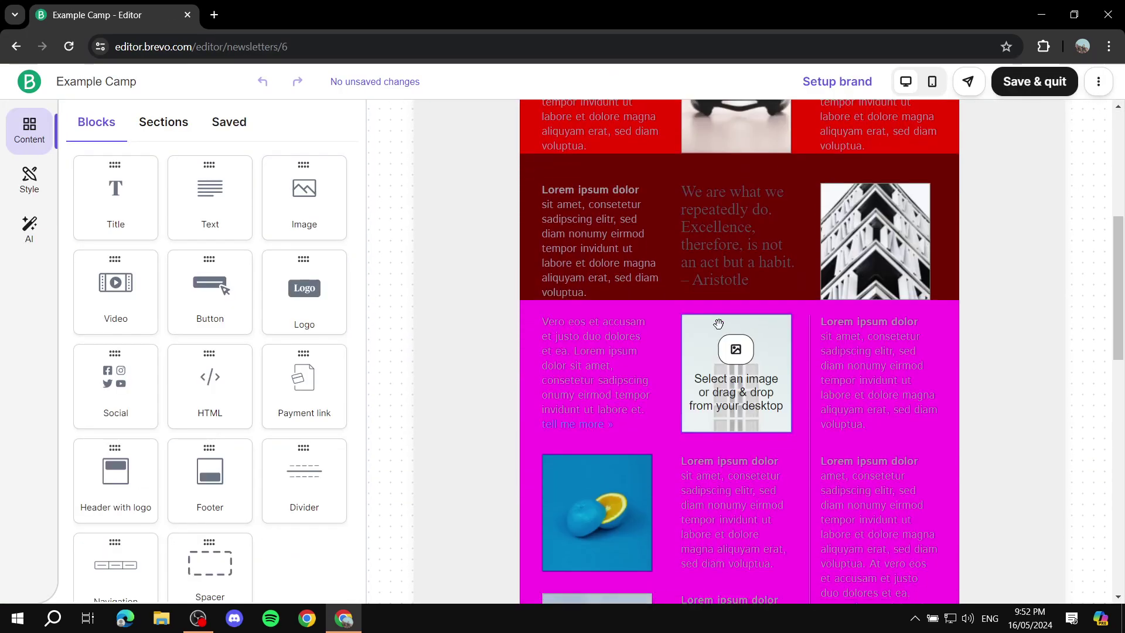
# Step: Review the loaded My Template design and select the yellow mountain banner section
pyautogui.scroll(9, 773, 306)
pyautogui.scroll(6, 774, 305)
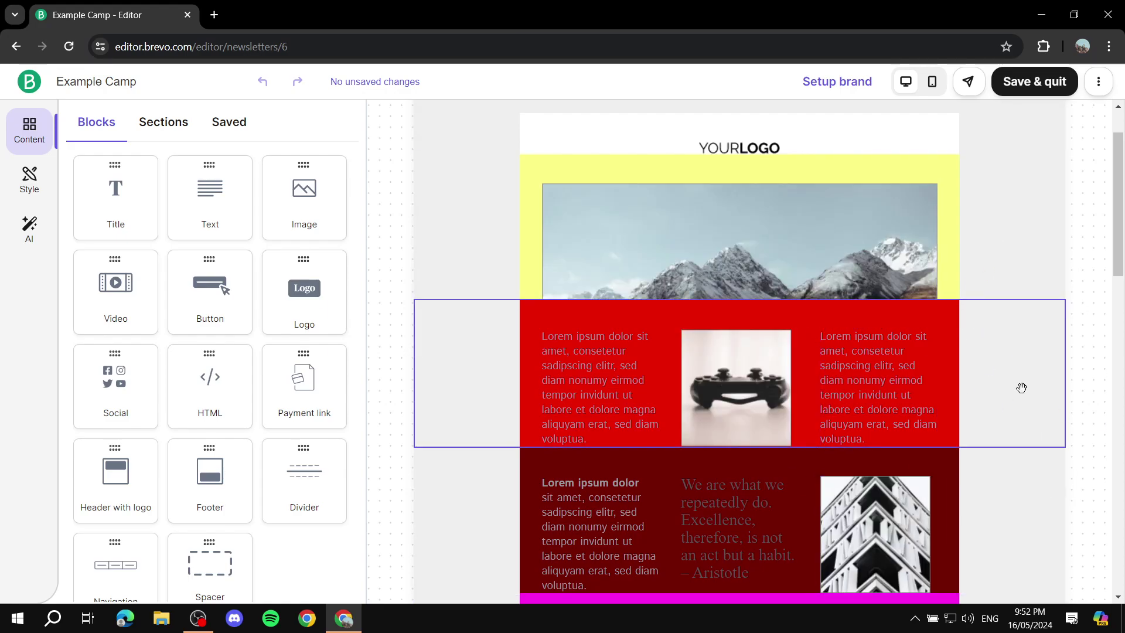
pyautogui.scroll(-12, 985, 246)
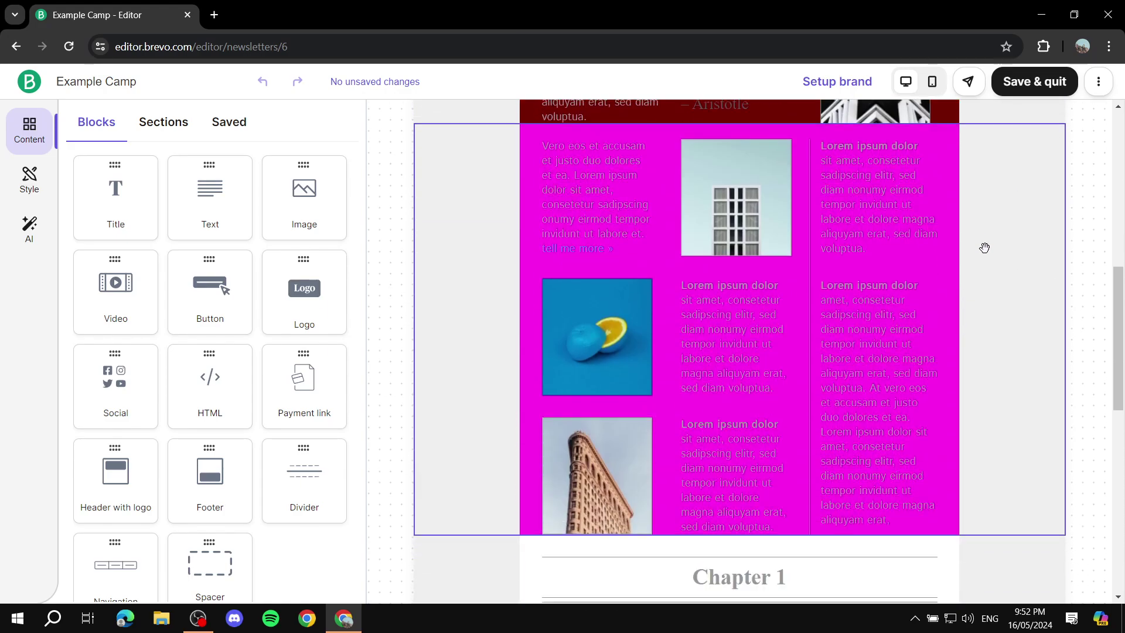
pyautogui.scroll(-5, 754, 382)
pyautogui.scroll(15, 899, 307)
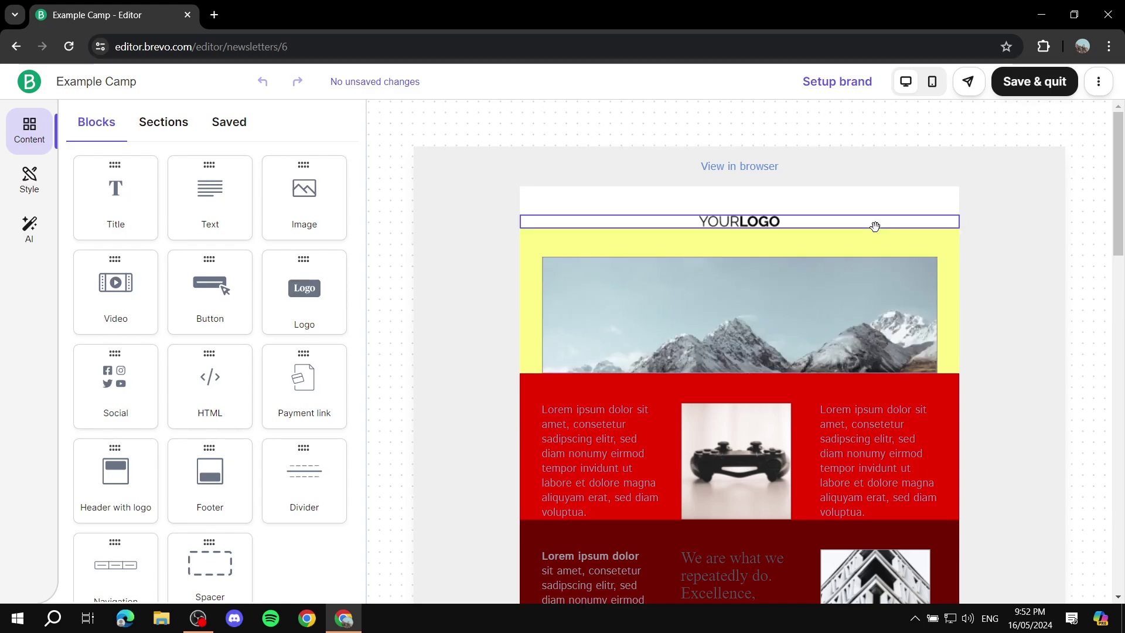
pyautogui.click(939, 245)
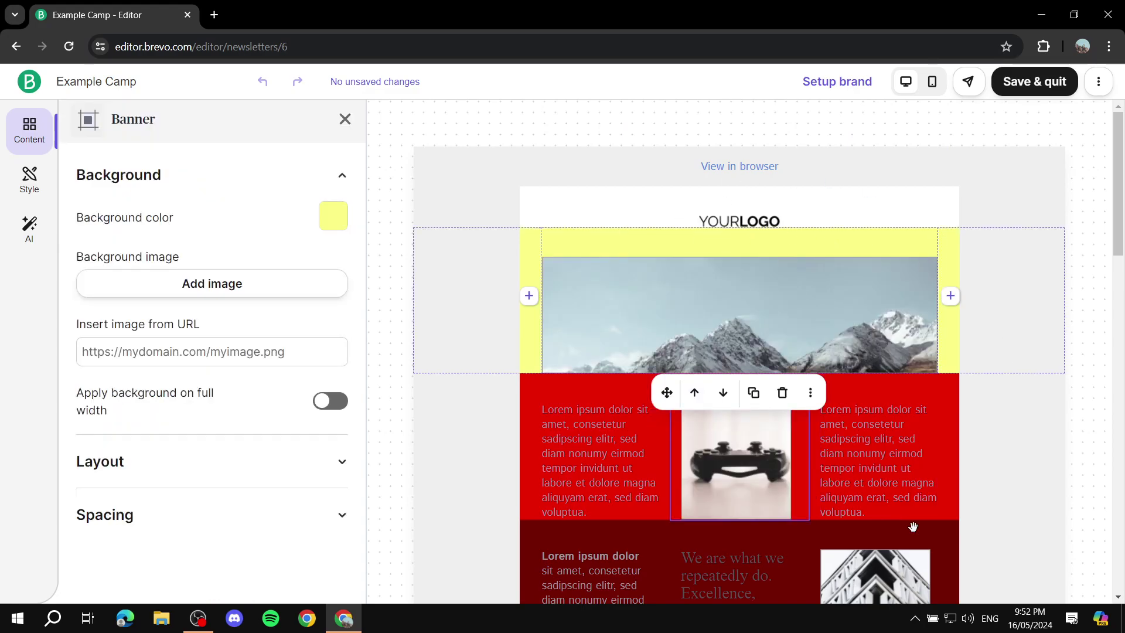
# Step: Save the design and return to the Example Camp campaign overview
pyautogui.scroll(-4, 835, 449)
pyautogui.scroll(-4, 835, 449)
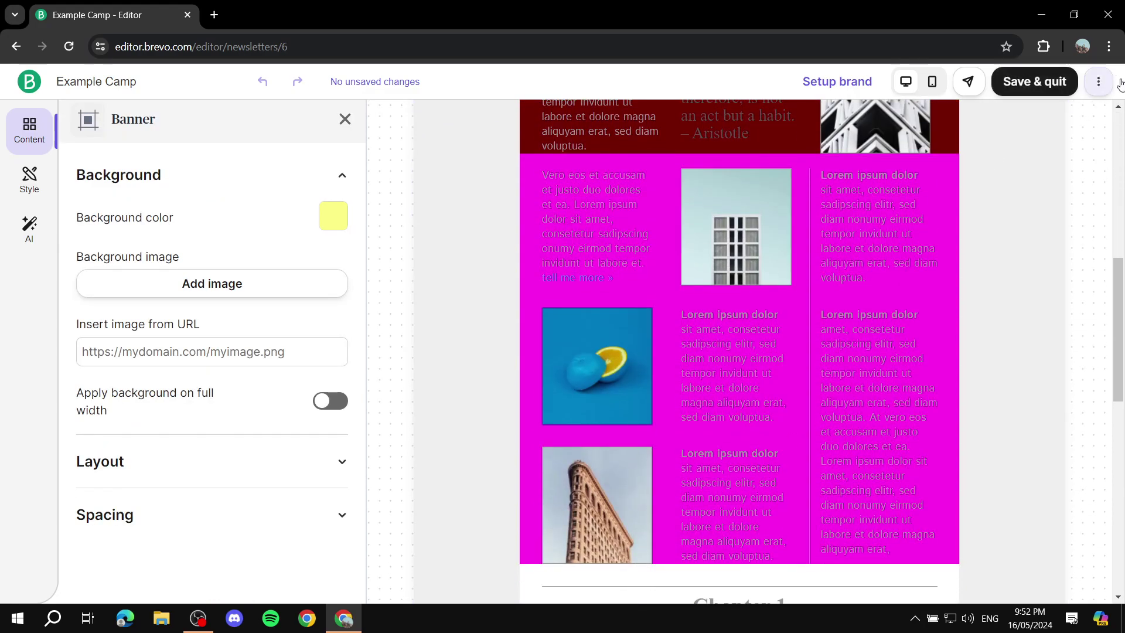
pyautogui.click(1076, 89)
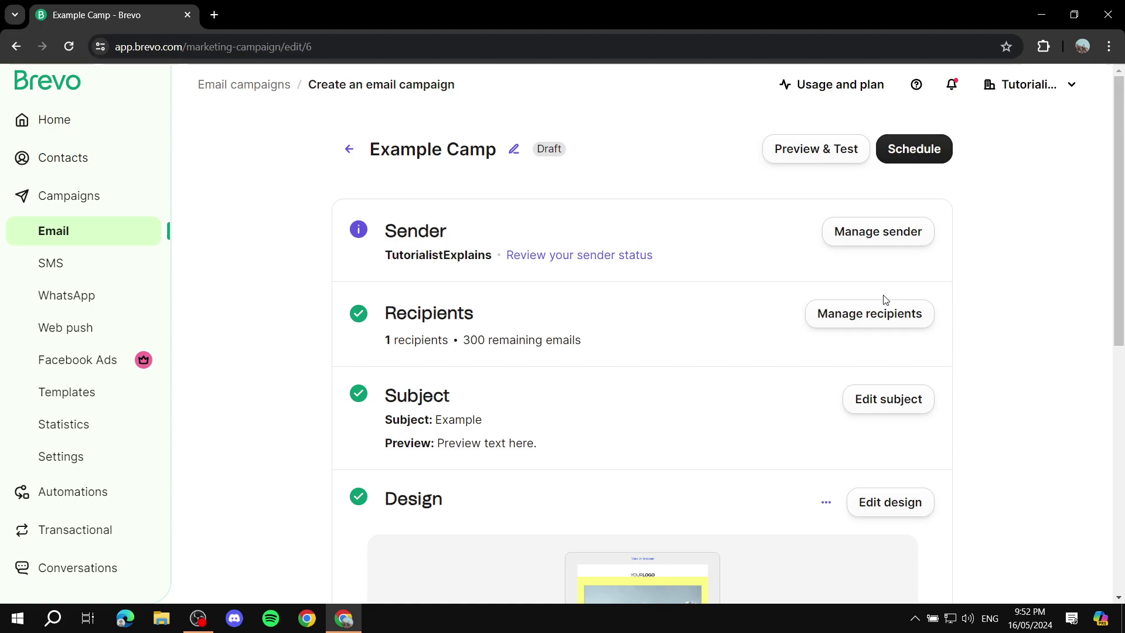
pyautogui.scroll(-1, 885, 299)
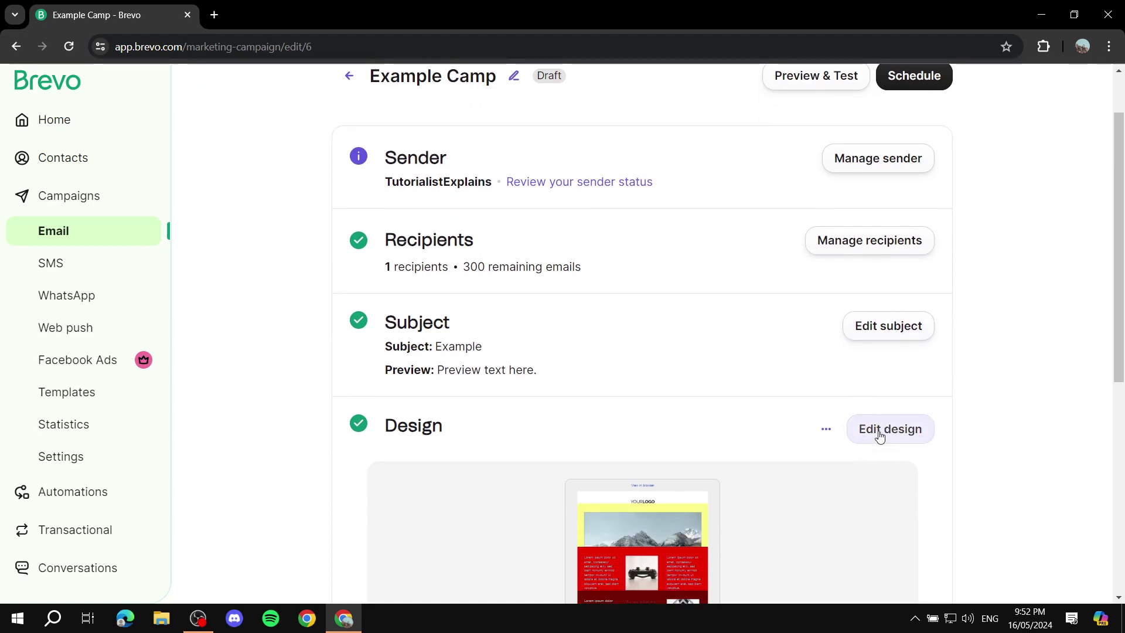
pyautogui.click(888, 437)
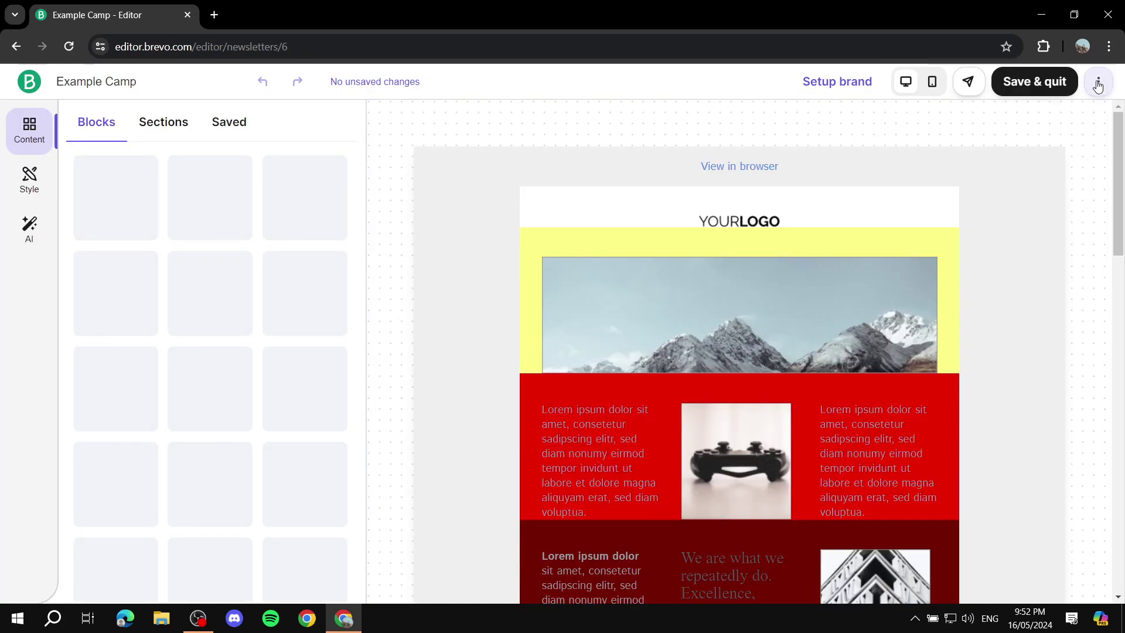
pyautogui.click(1100, 82)
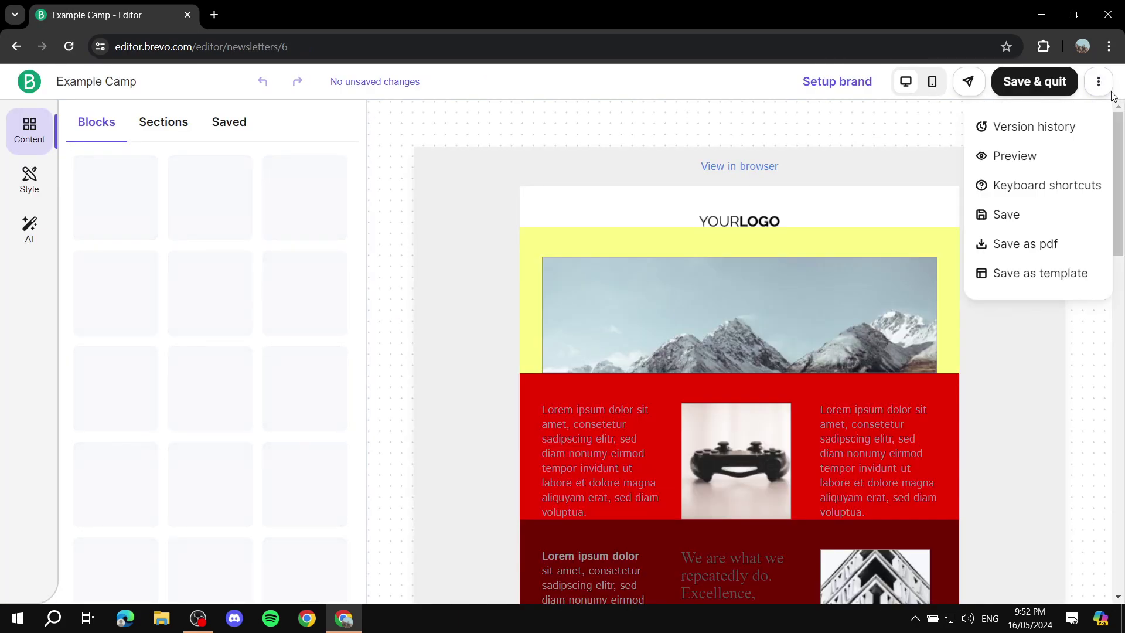
pyautogui.click(1033, 285)
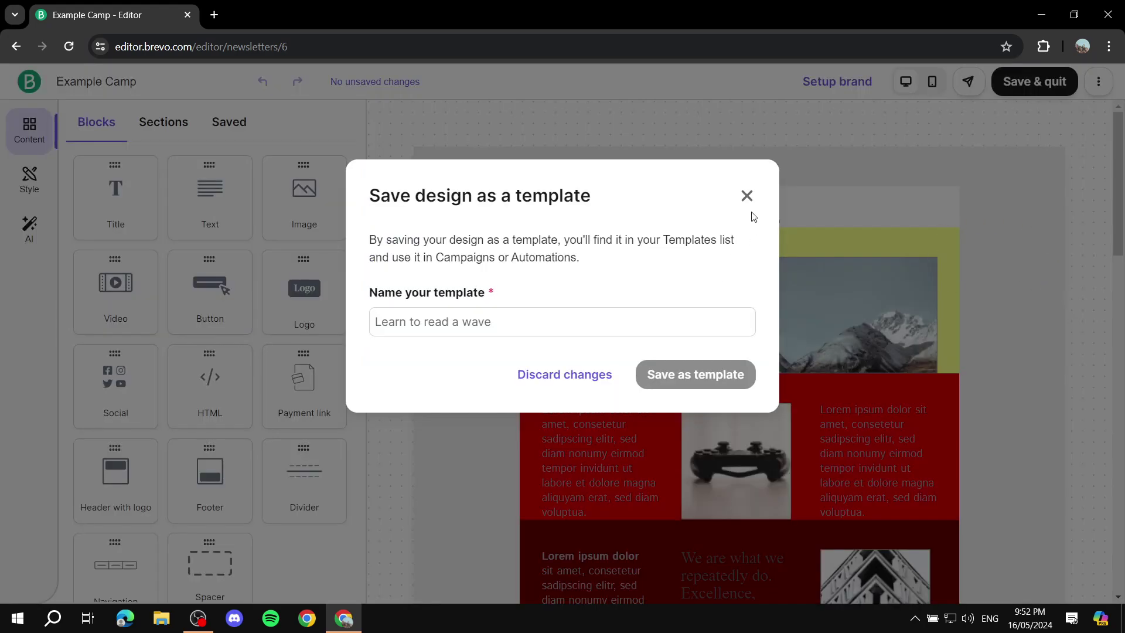
pyautogui.click(746, 196)
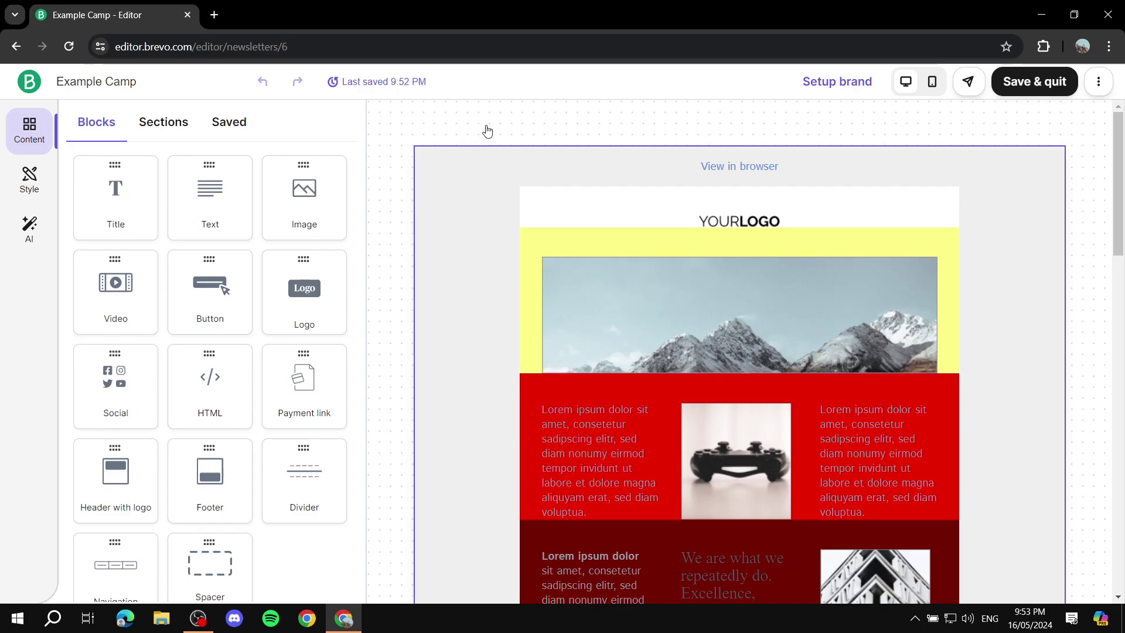
pyautogui.click(29, 81)
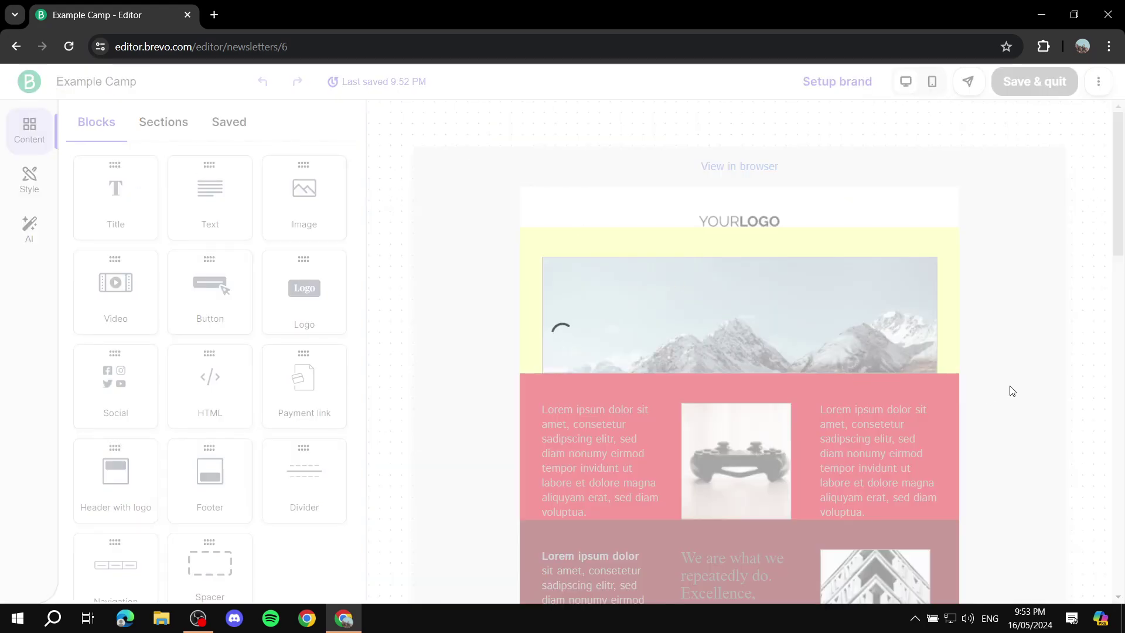